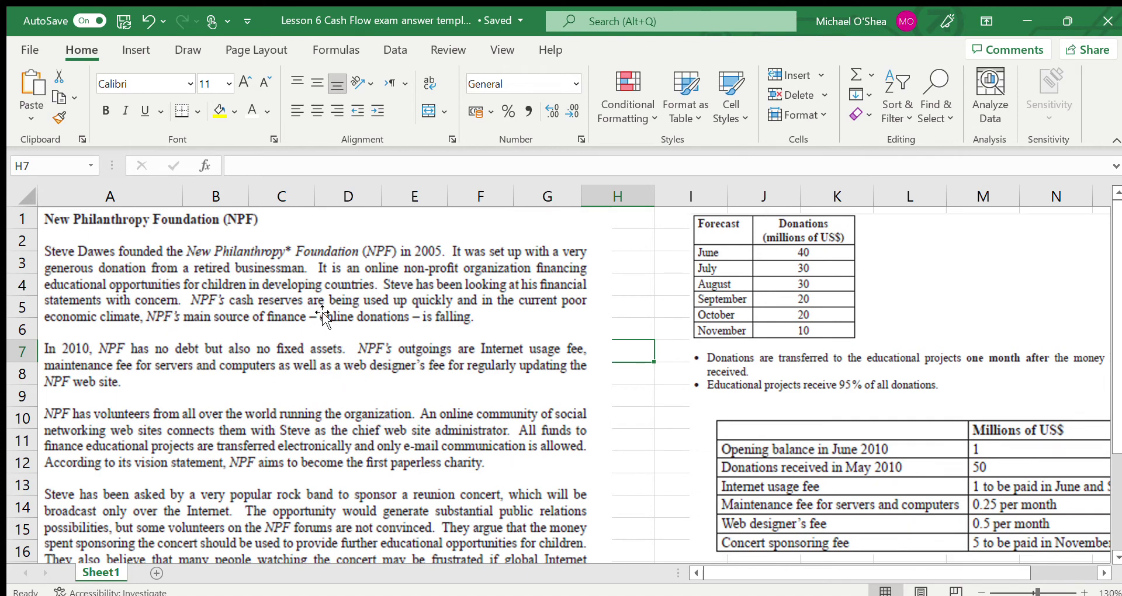
Delete the picture of the New Philanthropy Foundation case text and move the forecast figures picture closer to column H
scroll(308, 461, "down", 3)
scroll(308, 462, "up", 2)
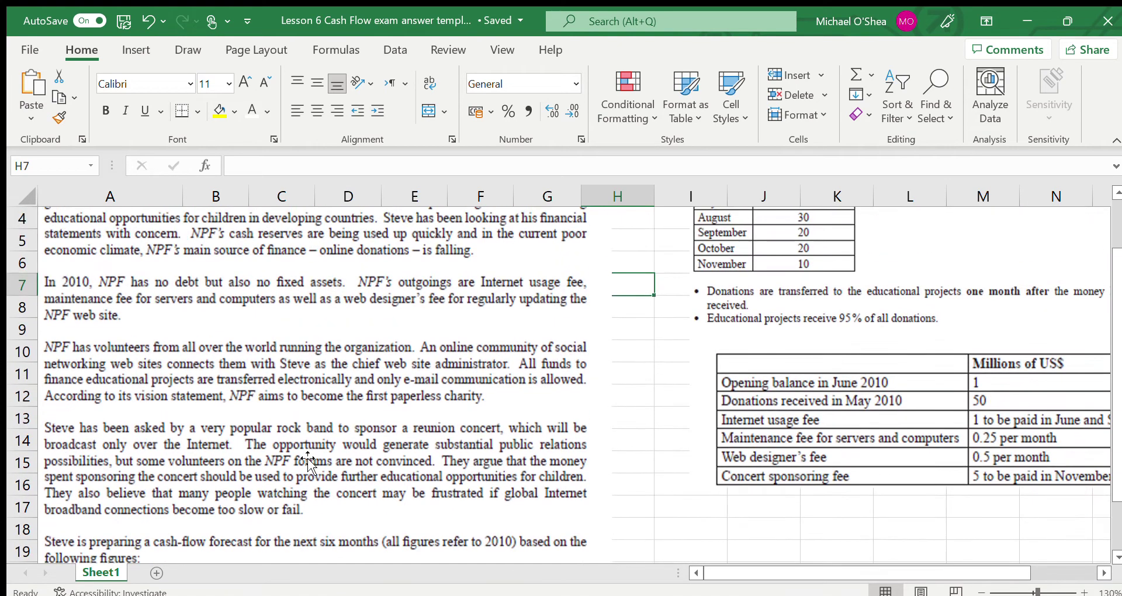
scroll(305, 461, "up", 1)
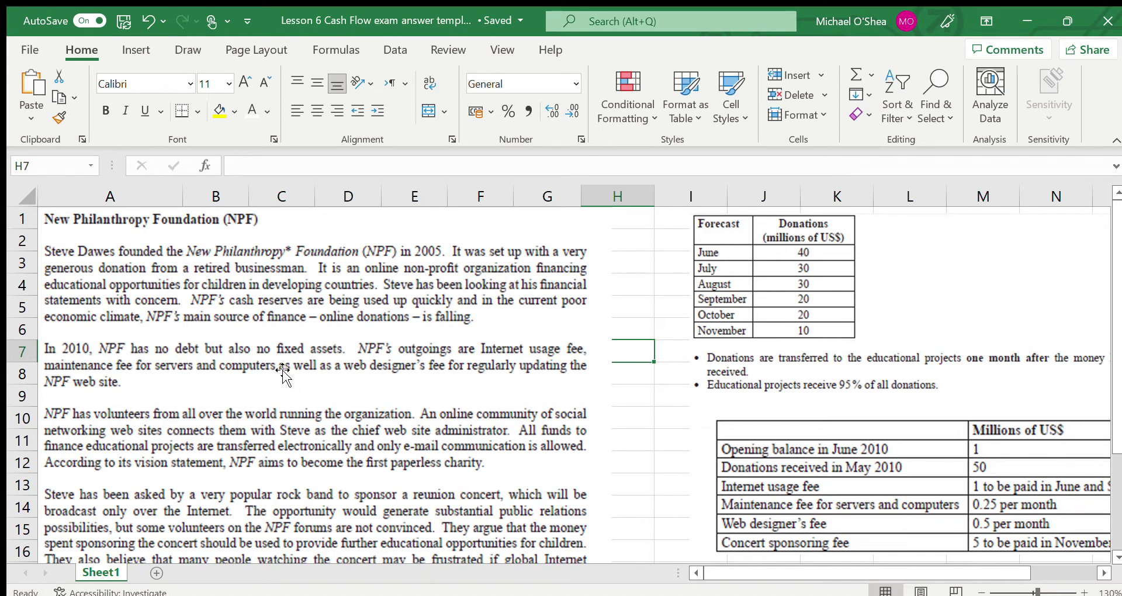
left_click(253, 337)
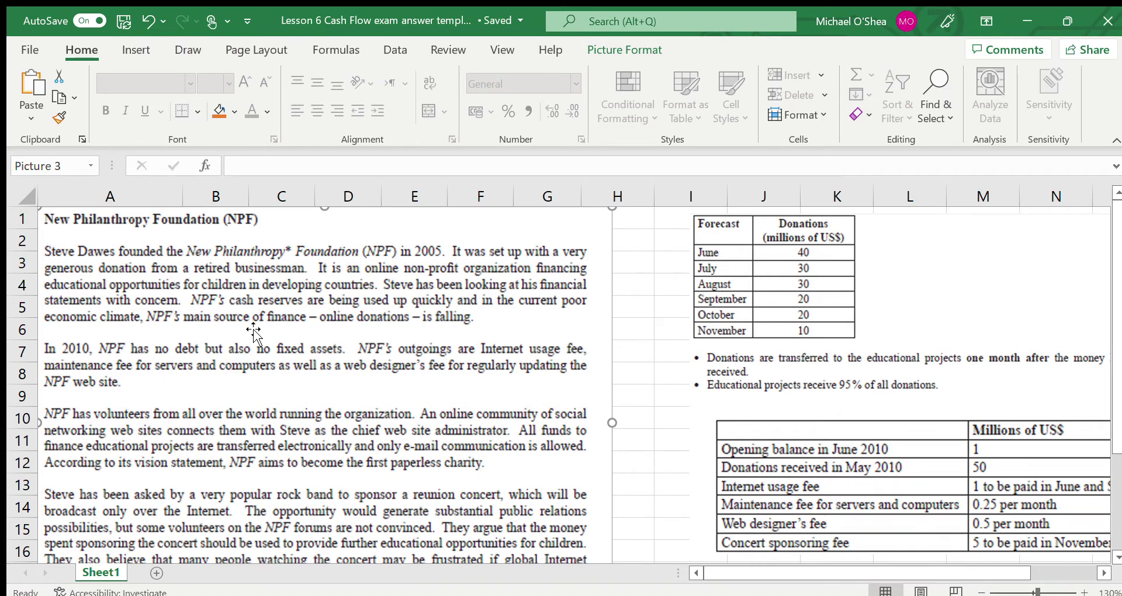
key("Delete")
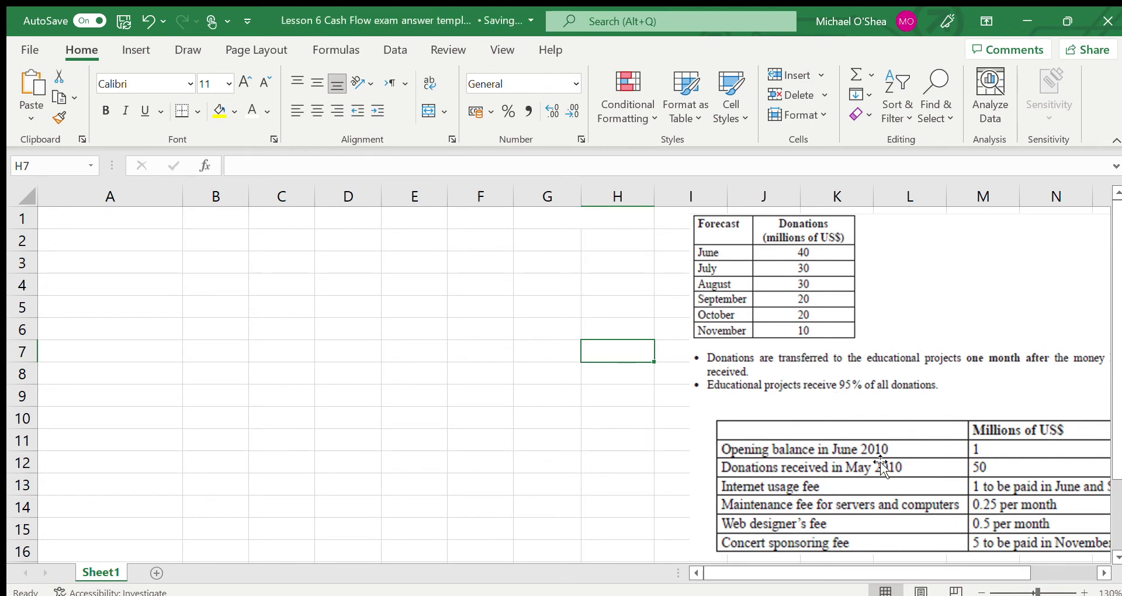
left_click_drag(817, 525, 757, 519)
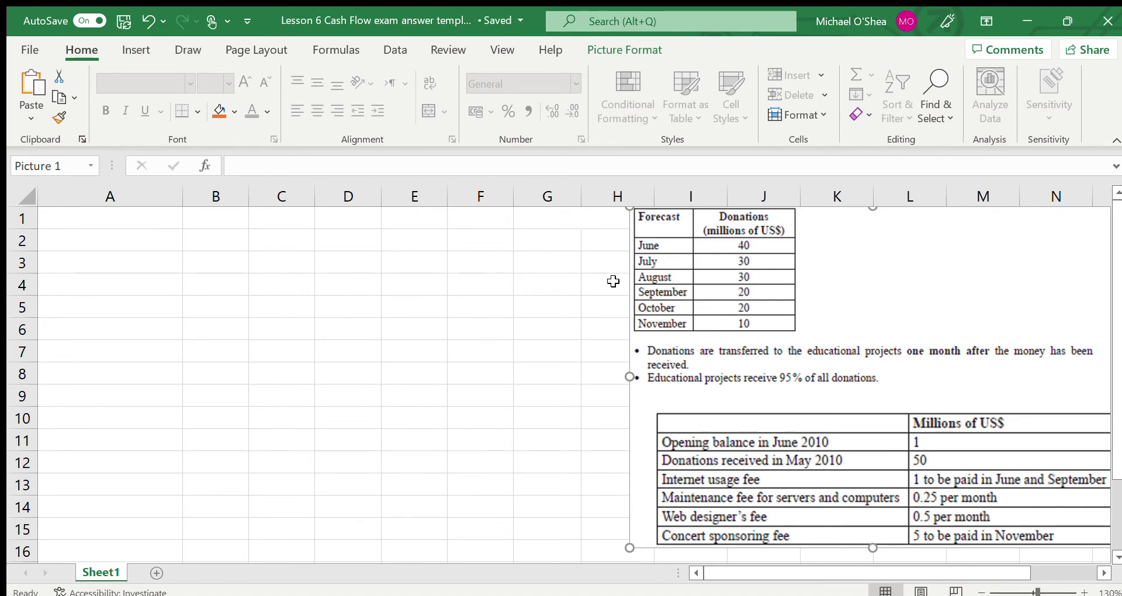
Set the font of the Cash Inflows and months header row A1:H1 to black and move the figures picture beside column G
left_click_drag(81, 217, 591, 220)
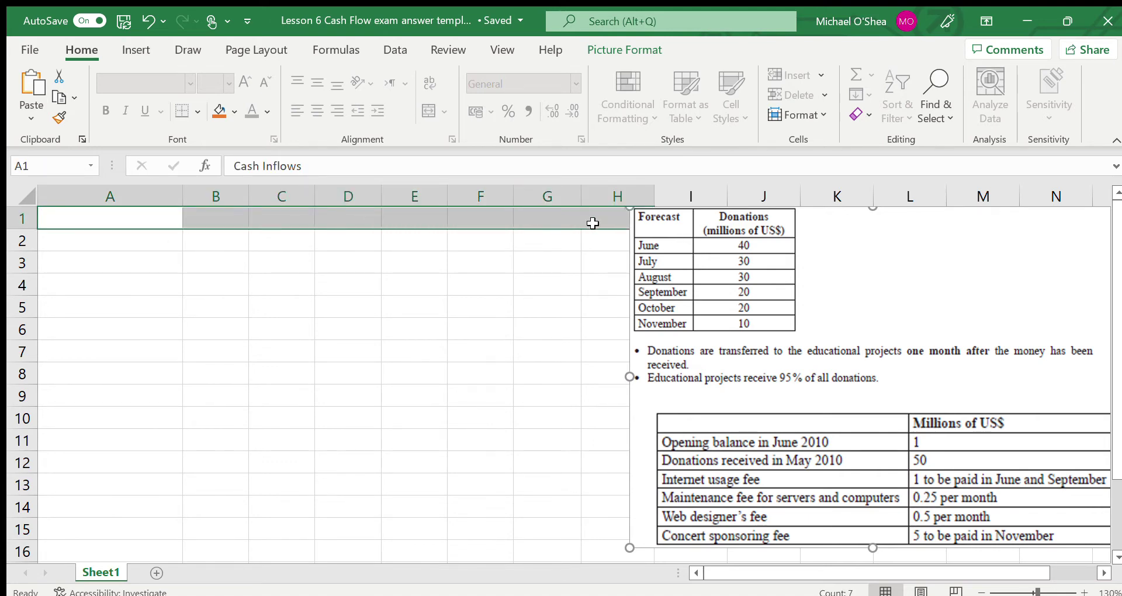
left_click(259, 114)
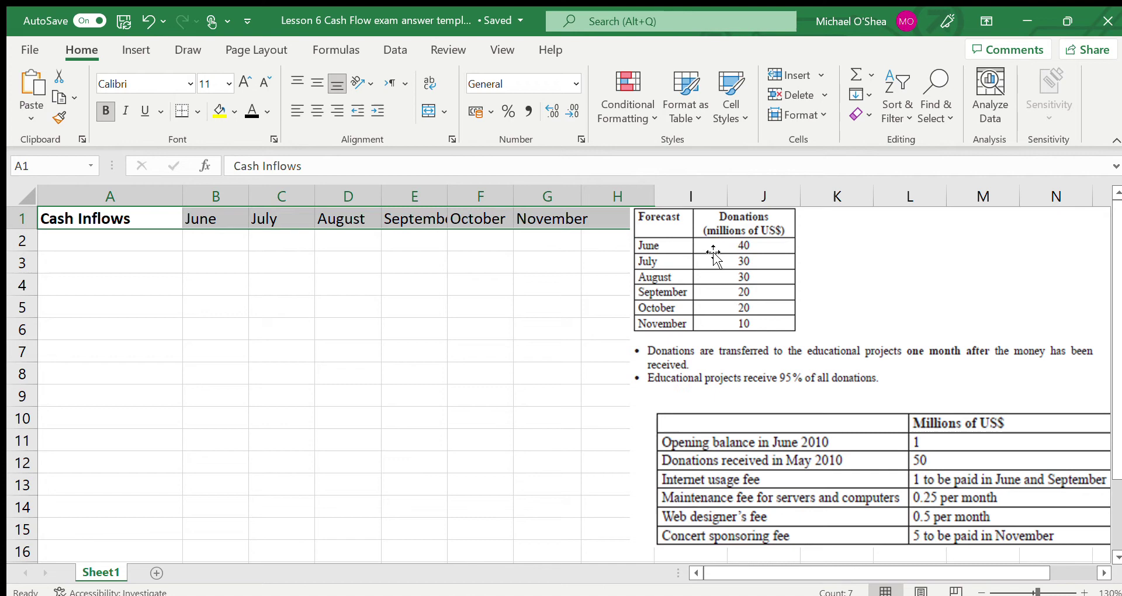
left_click_drag(717, 247, 694, 246)
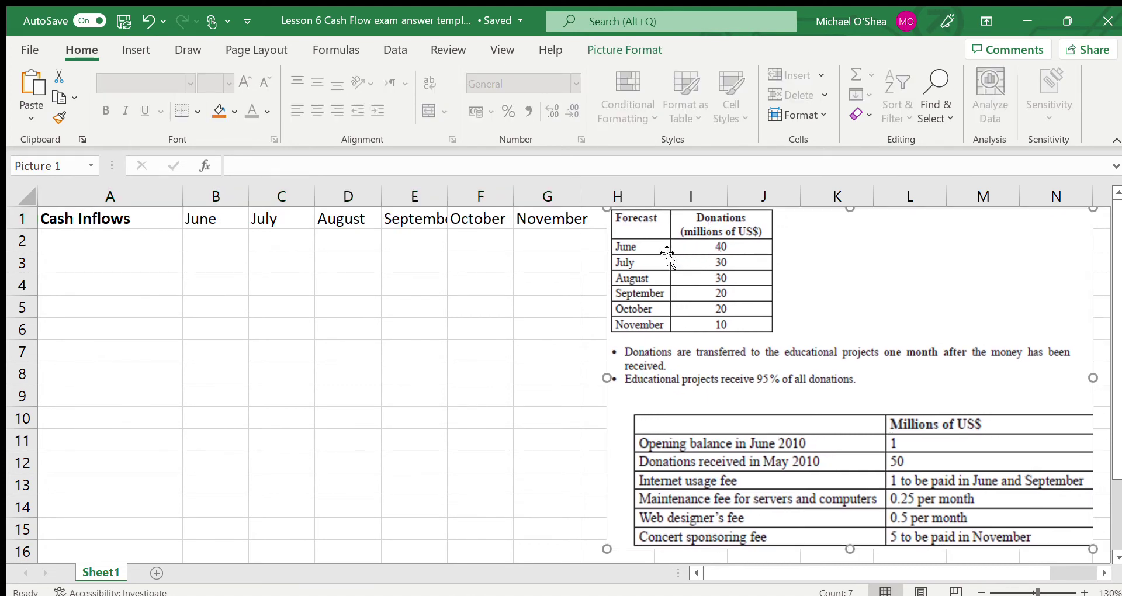
Set the font of the Donations row A2:G2 and the Total Cash Inflows row A3:G3 to black
left_click(90, 249)
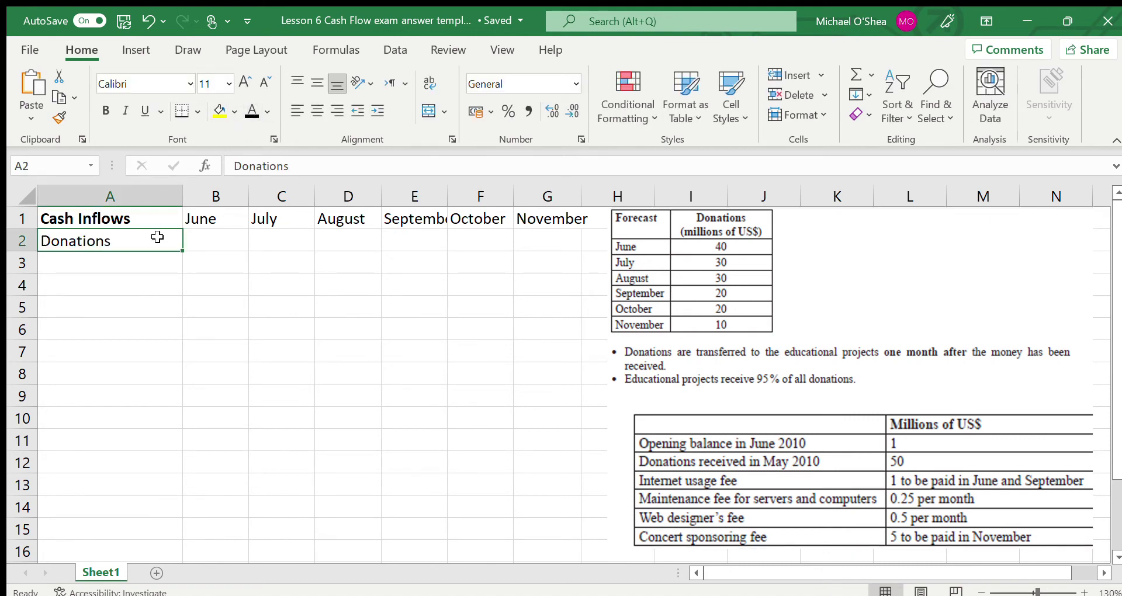
left_click_drag(200, 238, 517, 240)
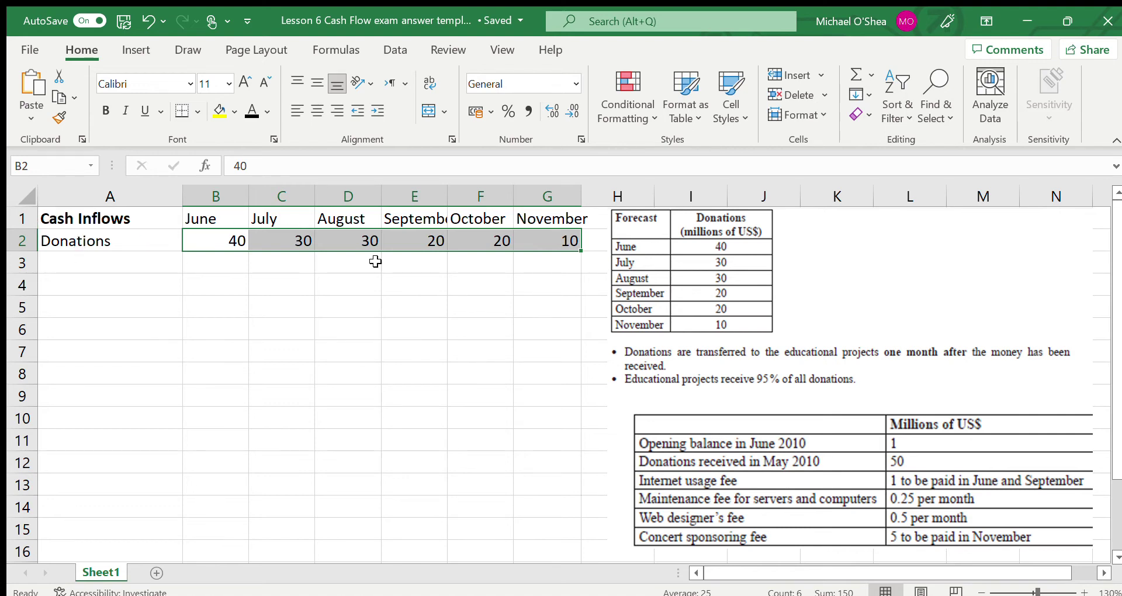
left_click(92, 265)
left_click_drag(92, 265, 565, 258)
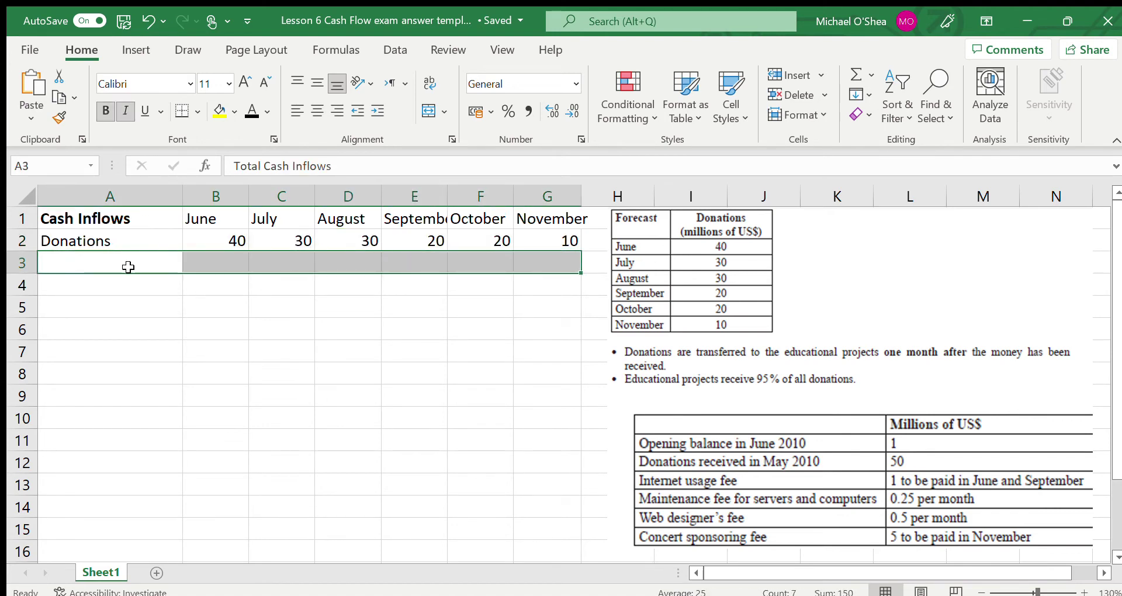
left_click(251, 110)
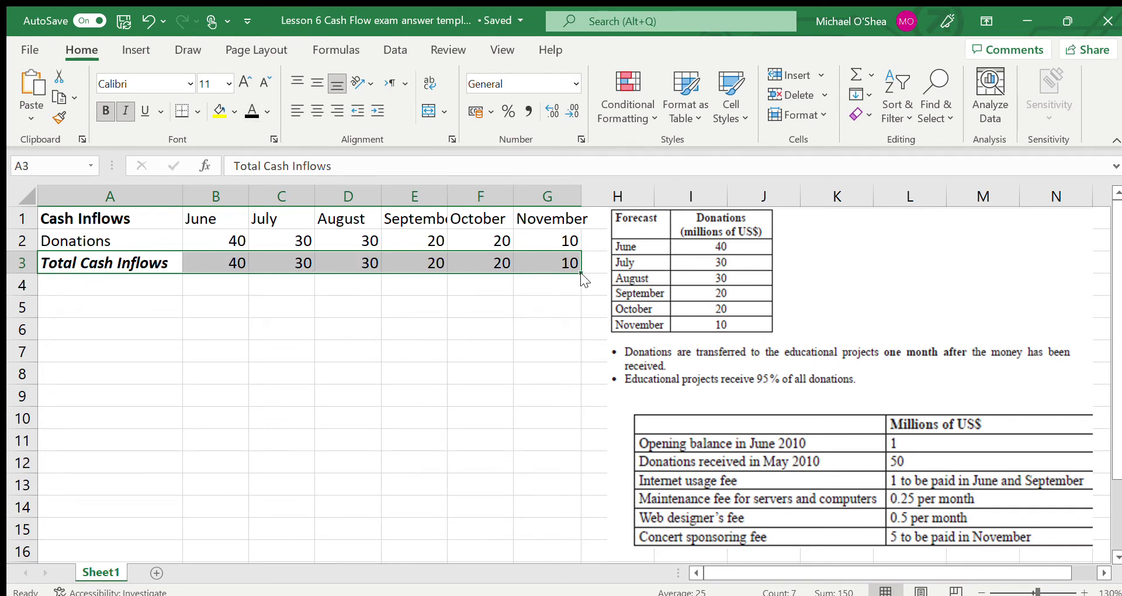
Show the Cash Outflows heading in A5 and the Donation transfers label in A6 in black font
left_click(79, 308)
left_click(252, 110)
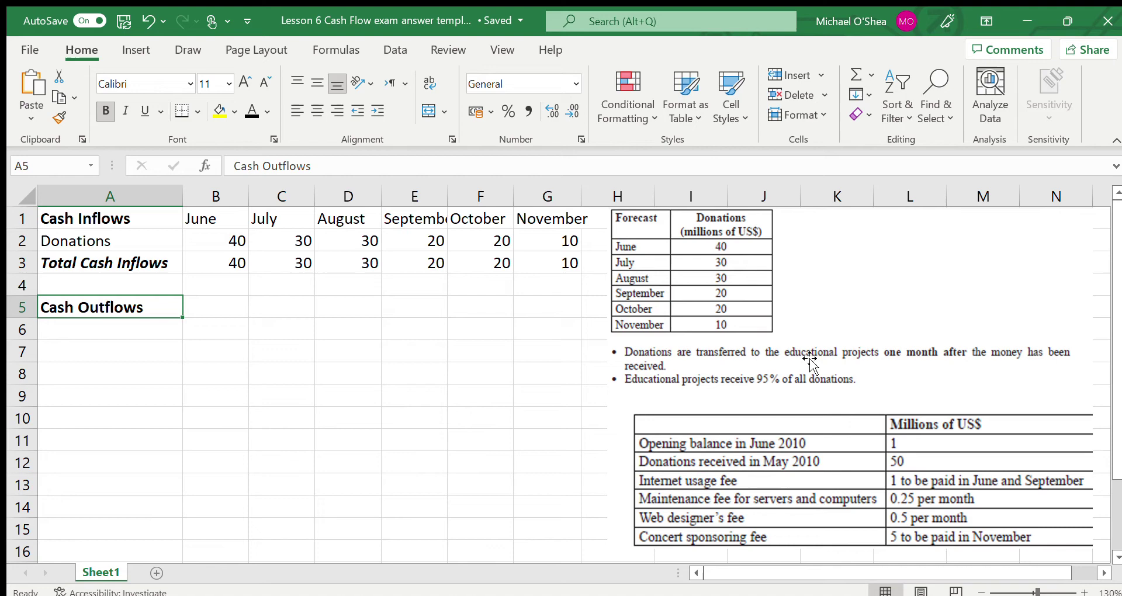
left_click(173, 330)
type("Donation transfers")
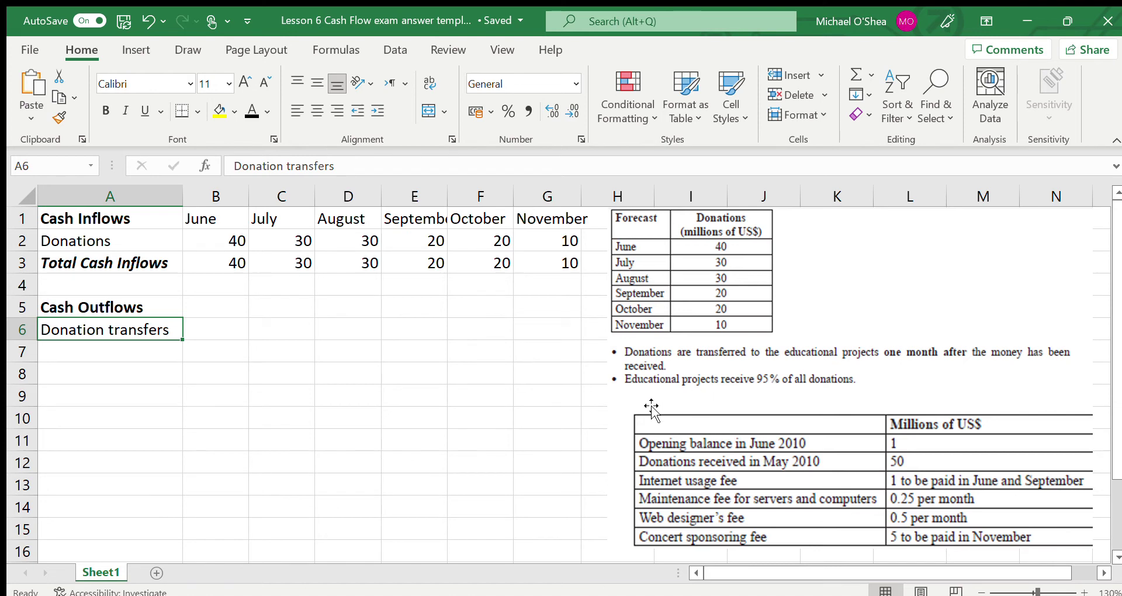
Calculate the June and July donation transfers with =50*95% in B5 and =40*95% in C5
left_click(215, 307)
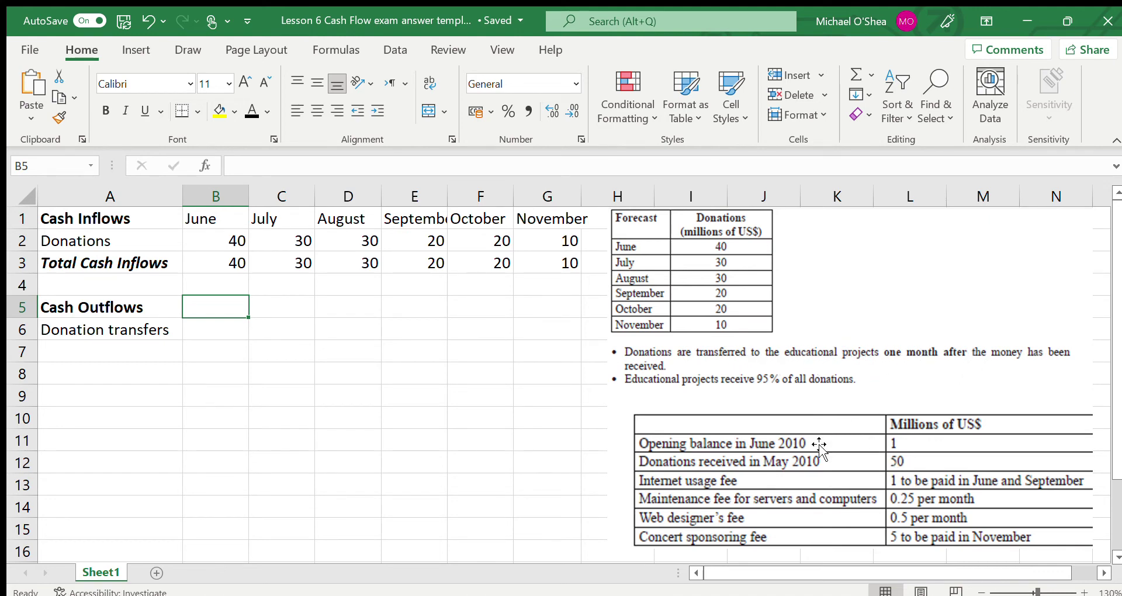
type("=50*")
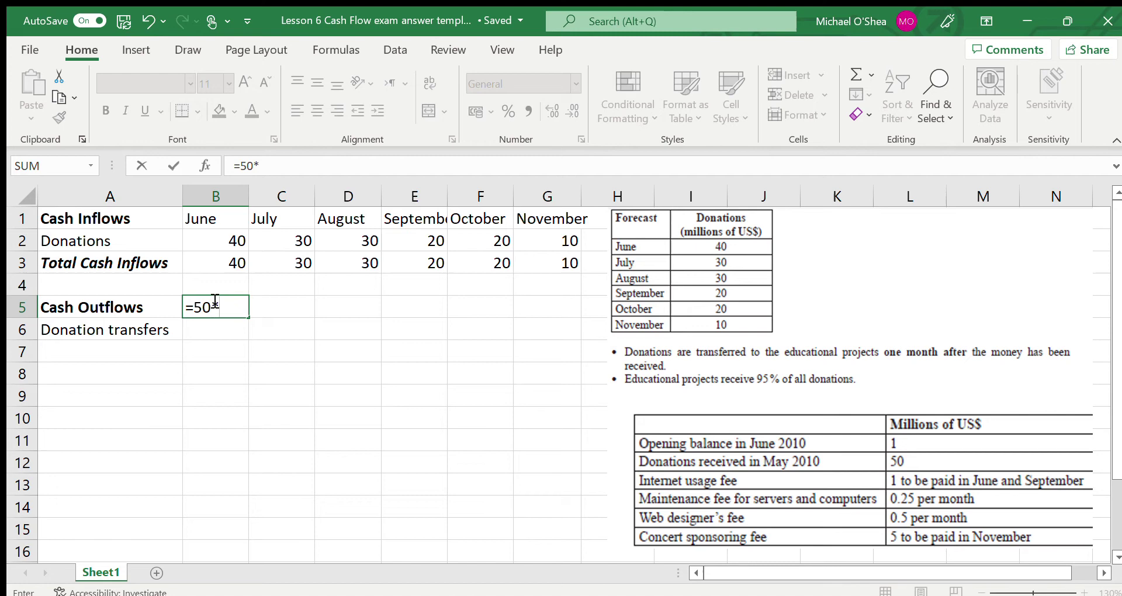
type("95%")
key("Return")
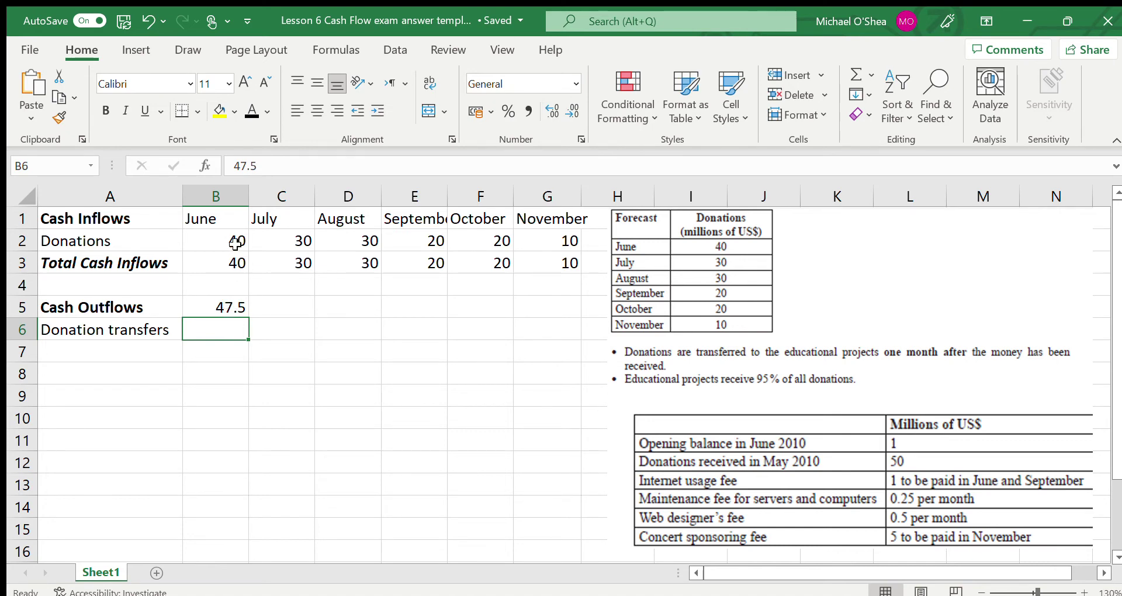
left_click(263, 303)
type("=40")
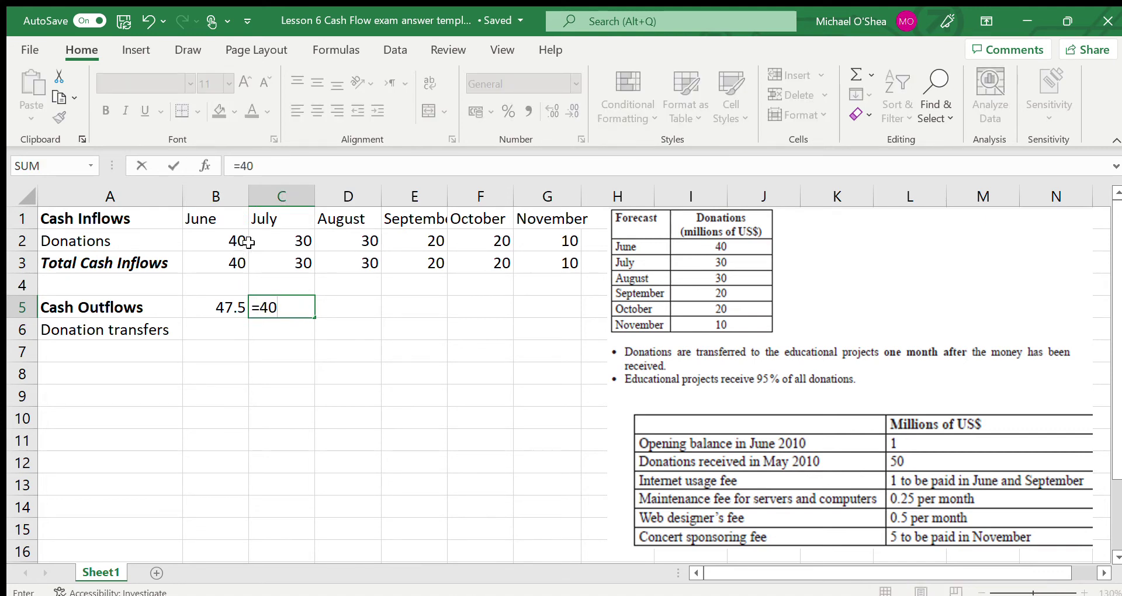
type("*95%")
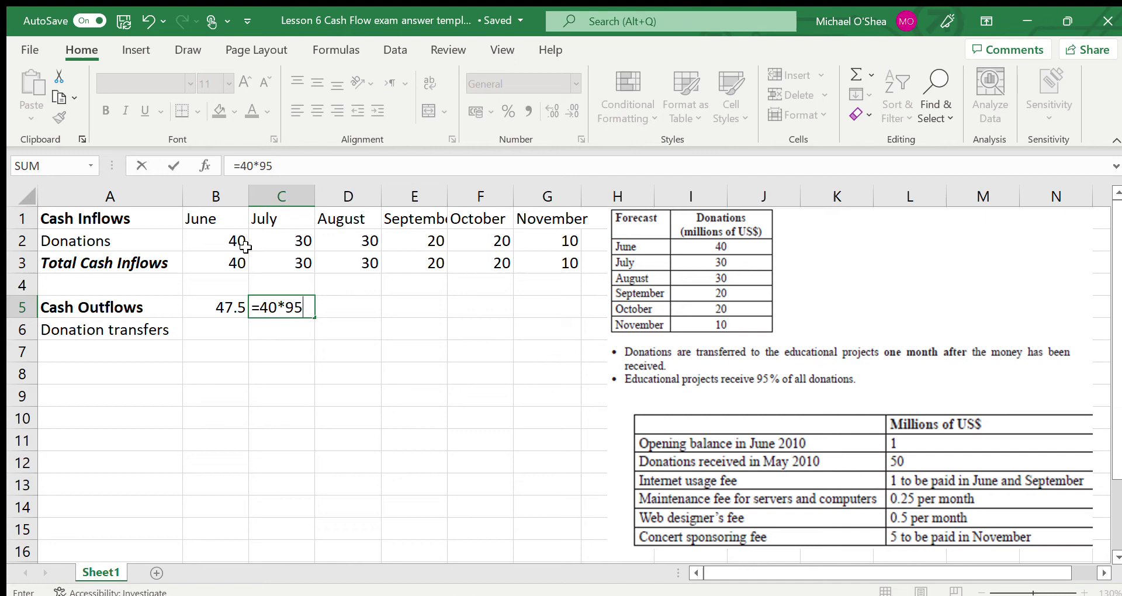
key("Return")
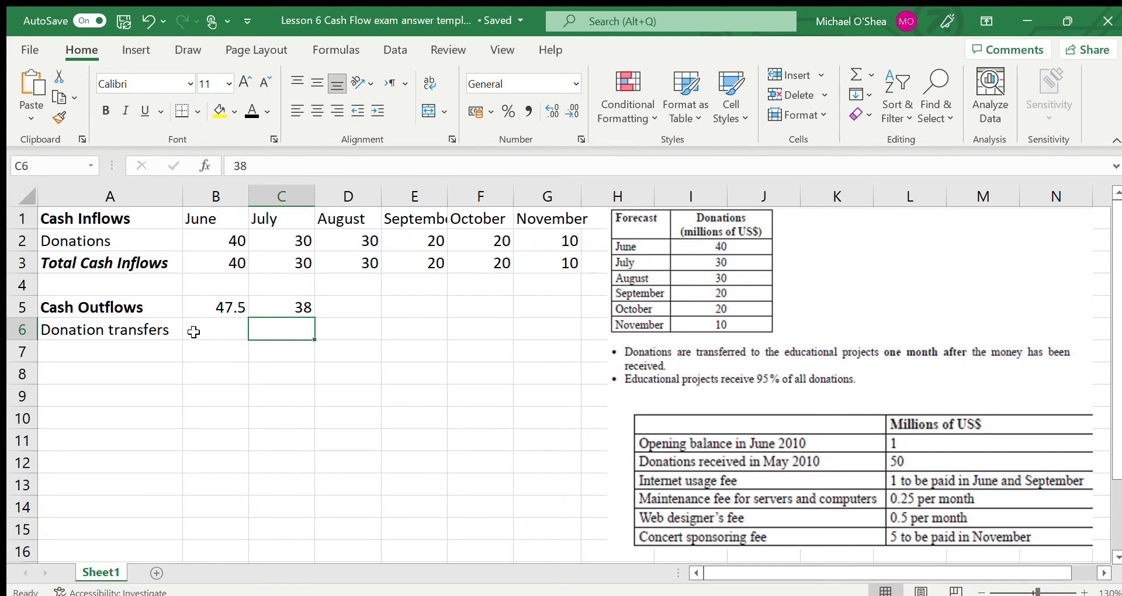
Set the font of the monthly donation transfer values in B6:G6 to black
left_click_drag(194, 331, 556, 328)
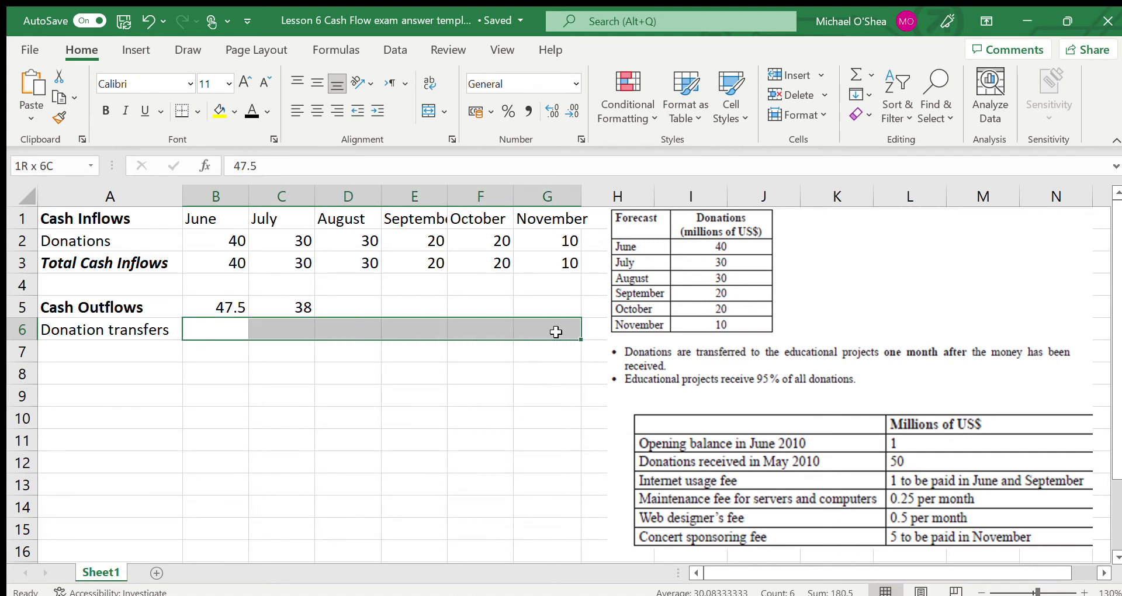
left_click(245, 110)
Clear the trial calculations from C5 and B5 beside the Cash Outflows heading
left_click(300, 310)
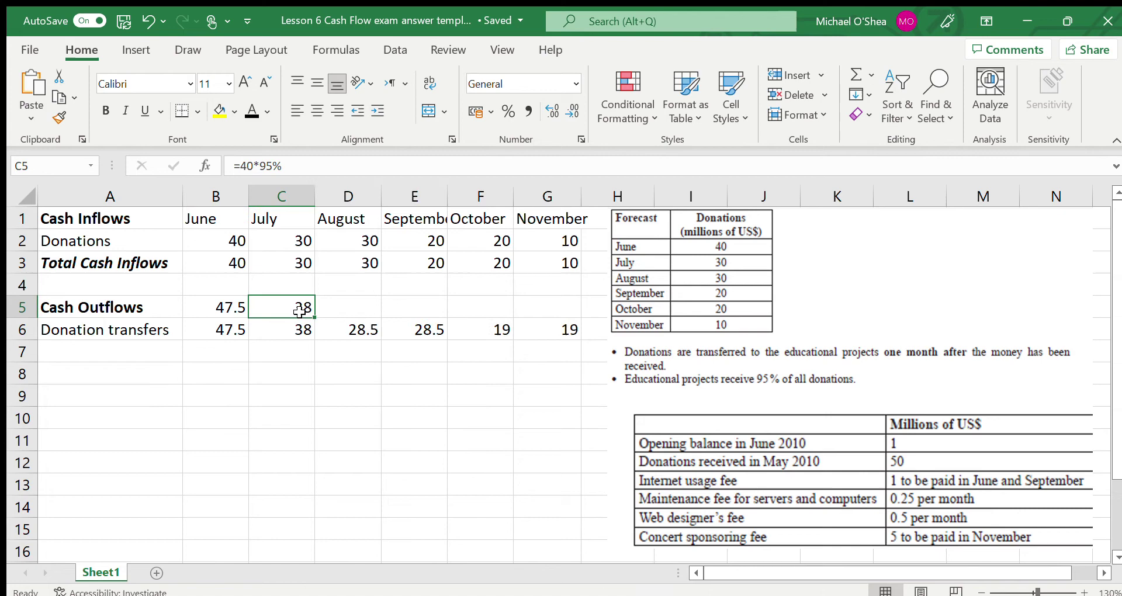
key("BackSpace")
key("Left")
key("BackSpace")
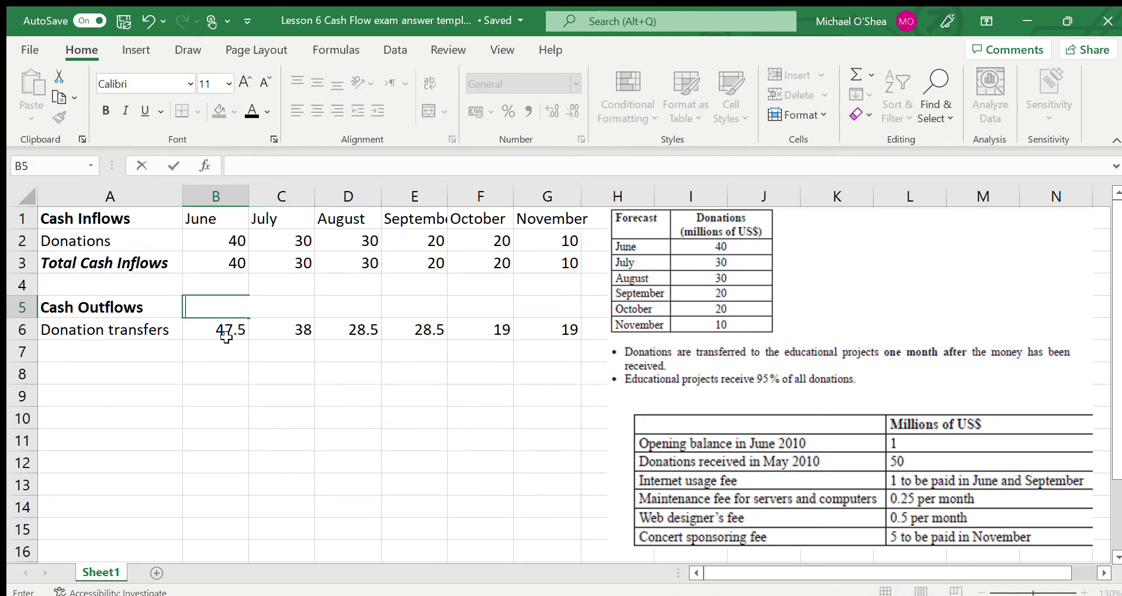
left_click(323, 401)
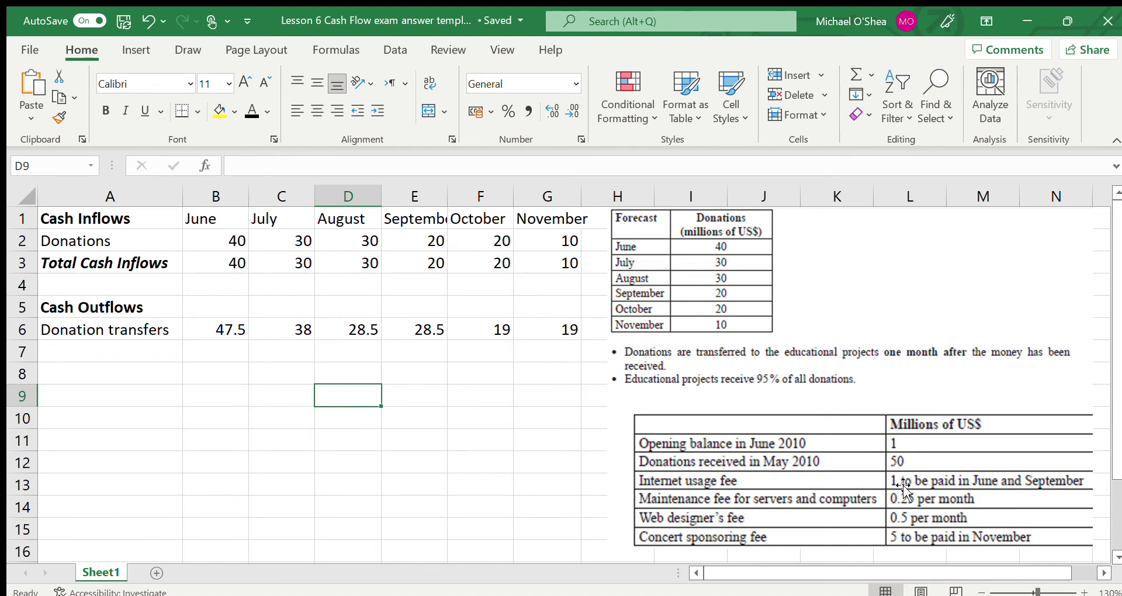
Set the font of the Web designers fee row A7:G7 and the Maintenance row A8:G8 to black
left_click_drag(111, 352, 556, 350)
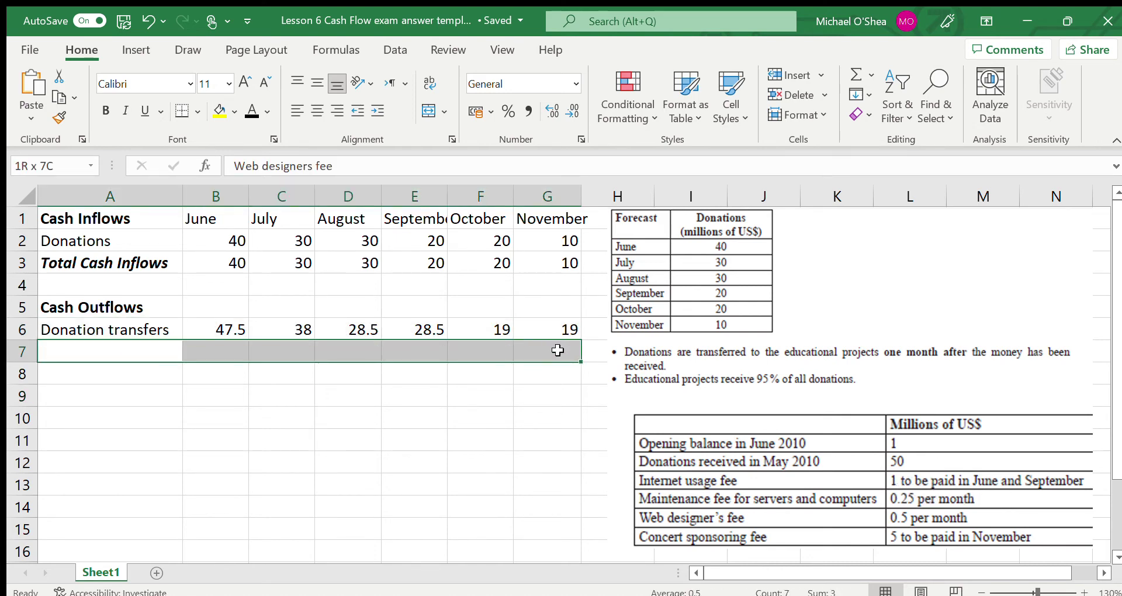
left_click(252, 111)
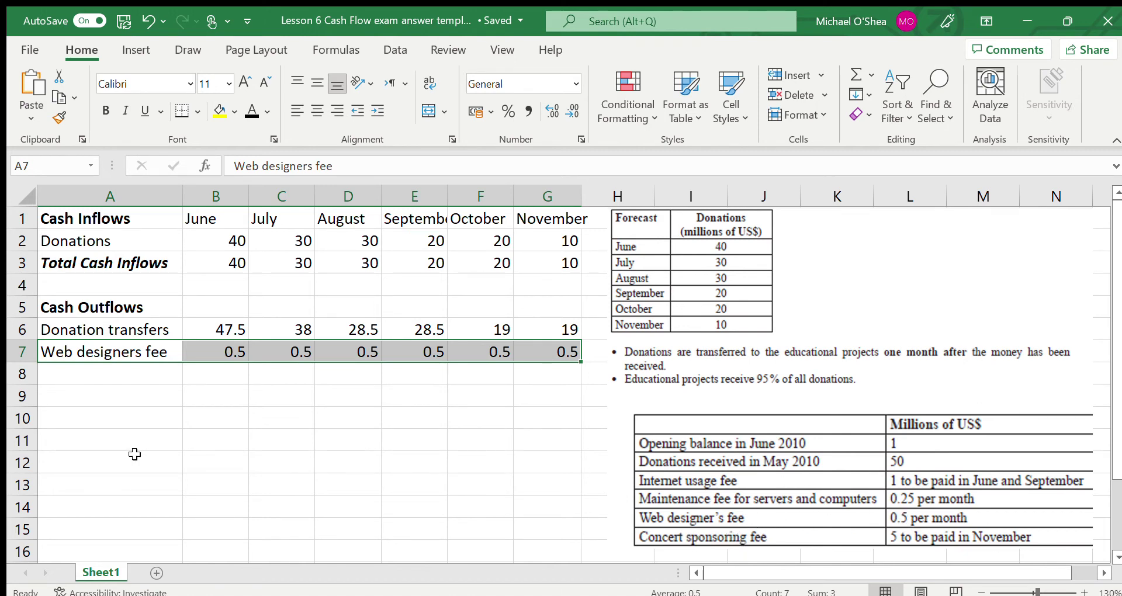
left_click_drag(122, 369, 570, 379)
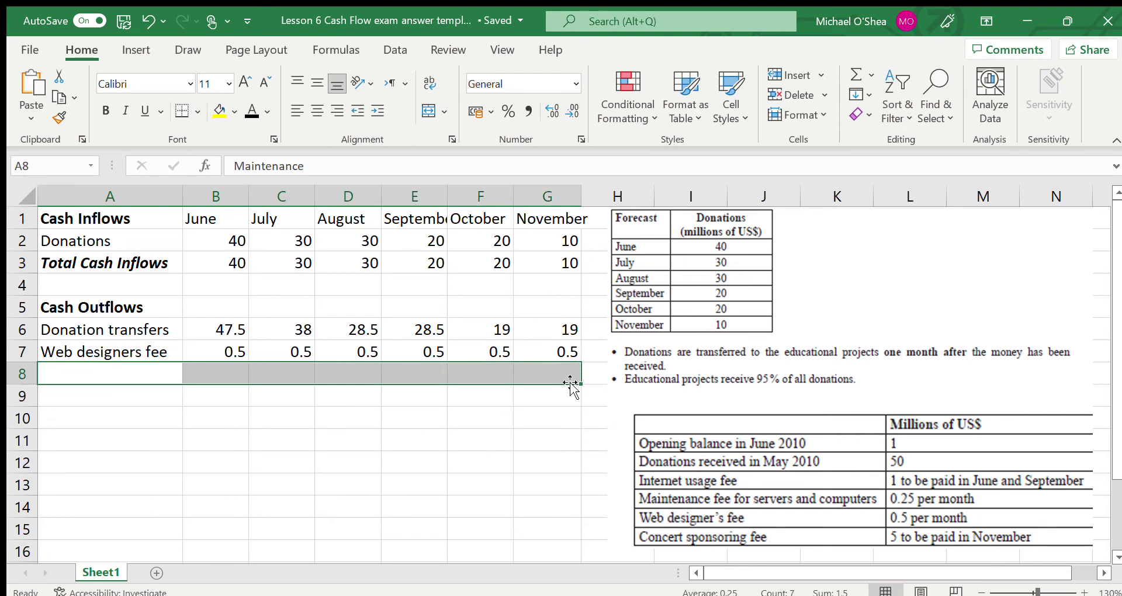
left_click(253, 107)
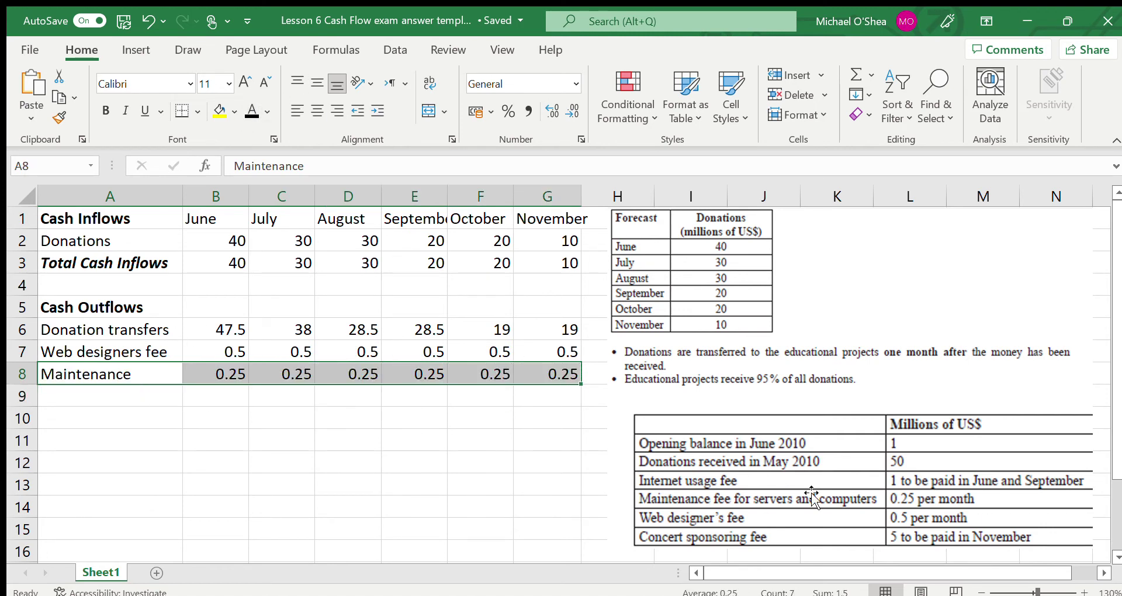
Set the font of the Internet usage row A9:G9 and the Concert row A10:G10 to black
left_click_drag(83, 399, 528, 403)
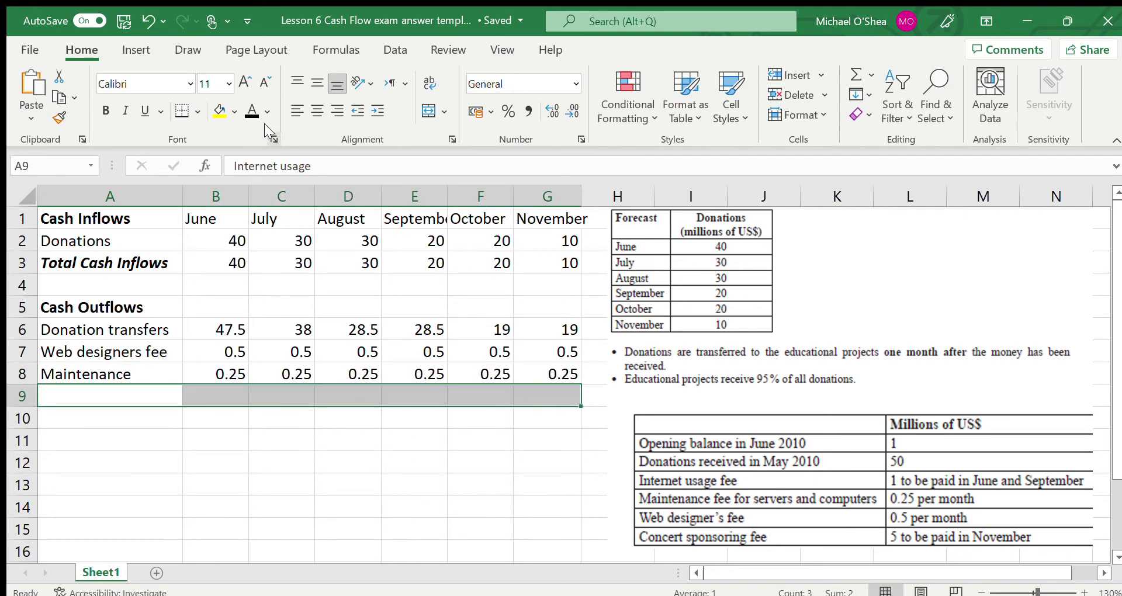
left_click(244, 109)
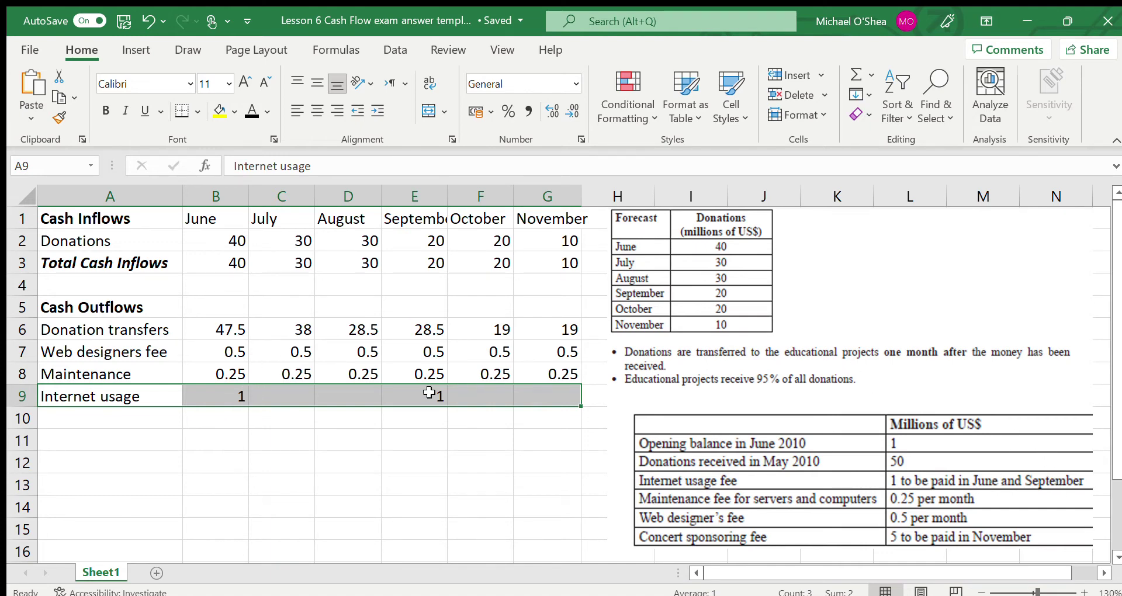
left_click_drag(111, 417, 574, 421)
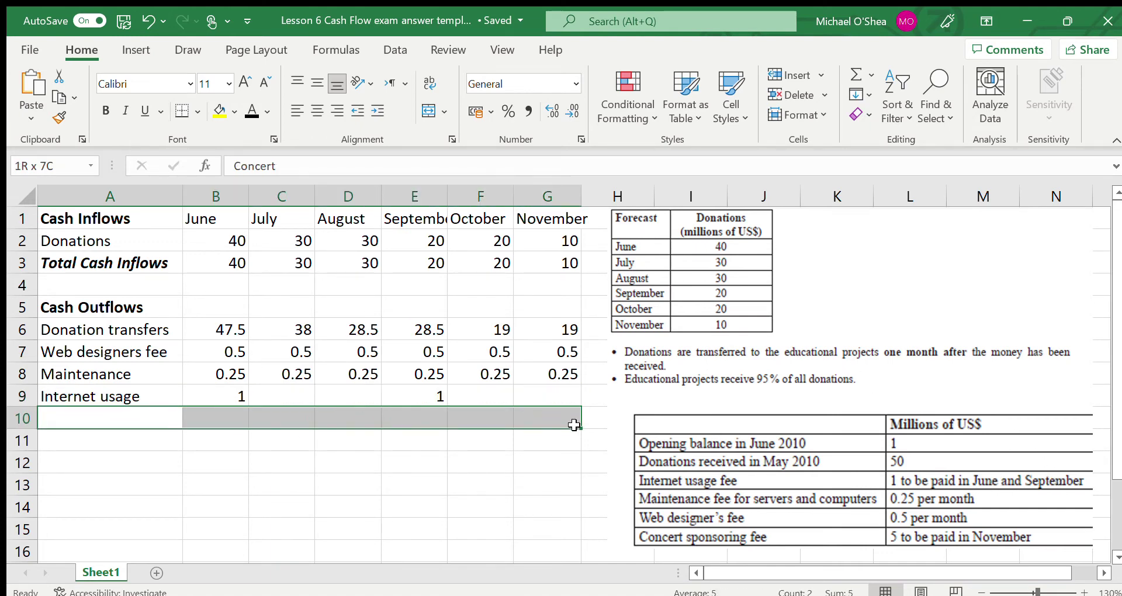
left_click(252, 112)
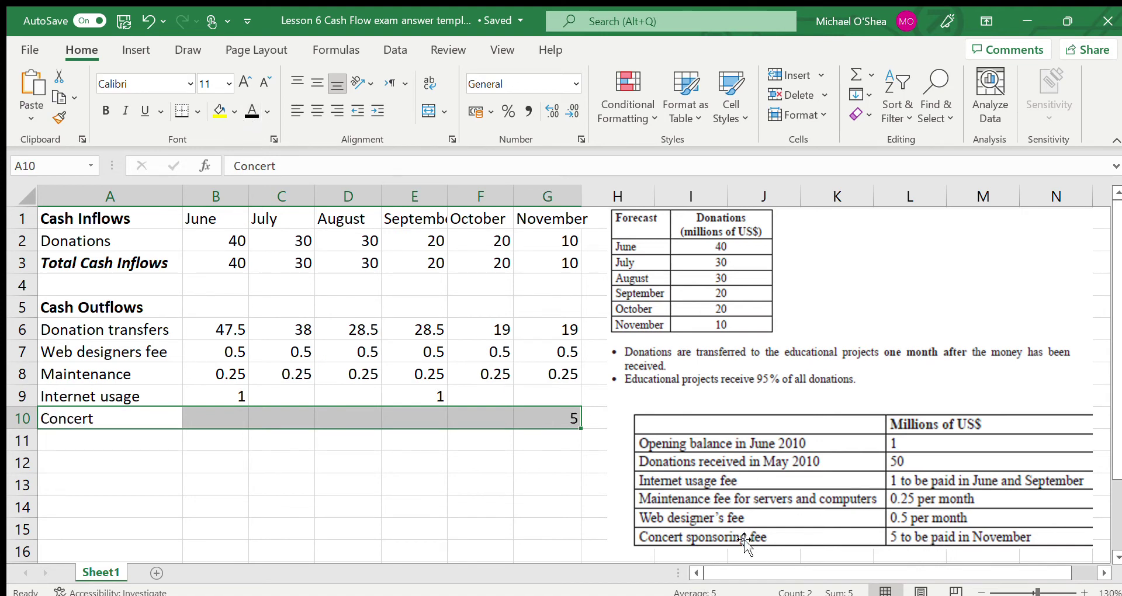
Set the font of the Total Cash Outflows row A11:G11 to black
left_click_drag(149, 352, 573, 417)
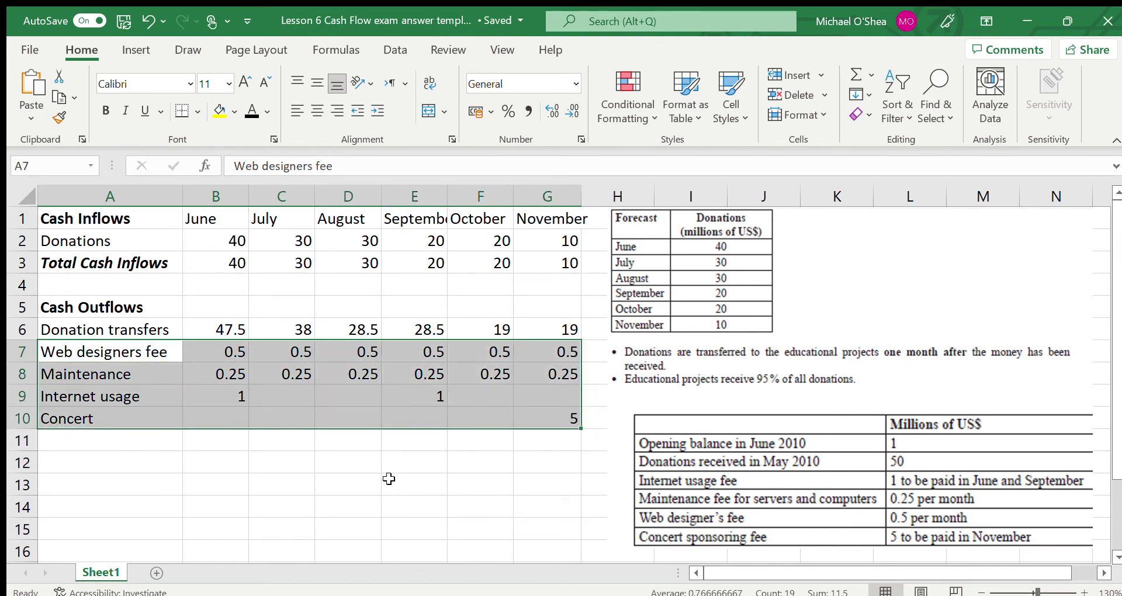
left_click_drag(55, 439, 543, 440)
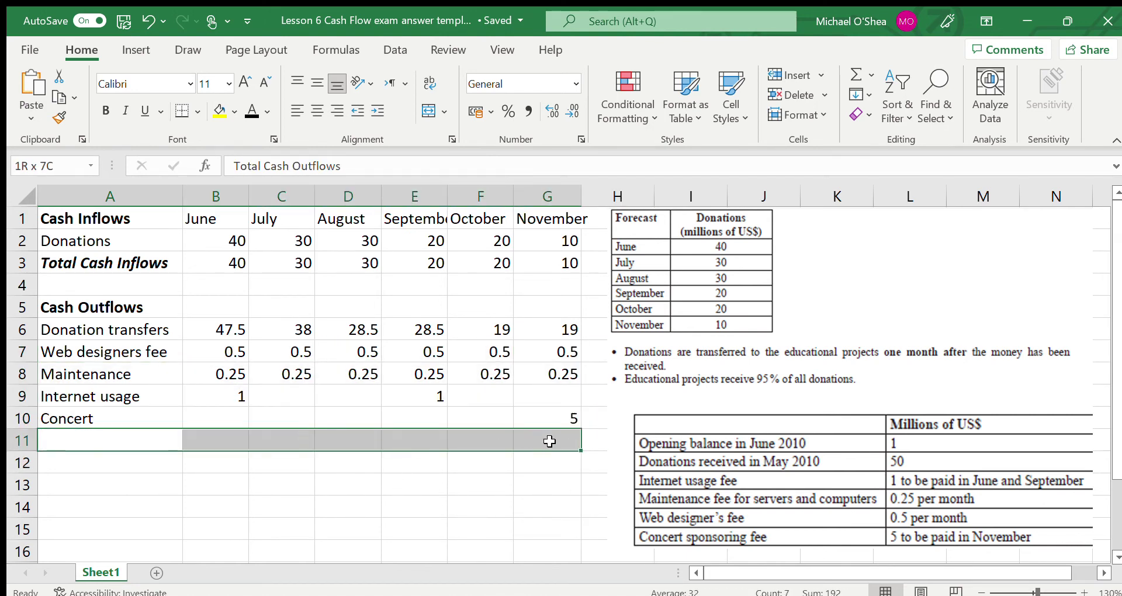
left_click(252, 111)
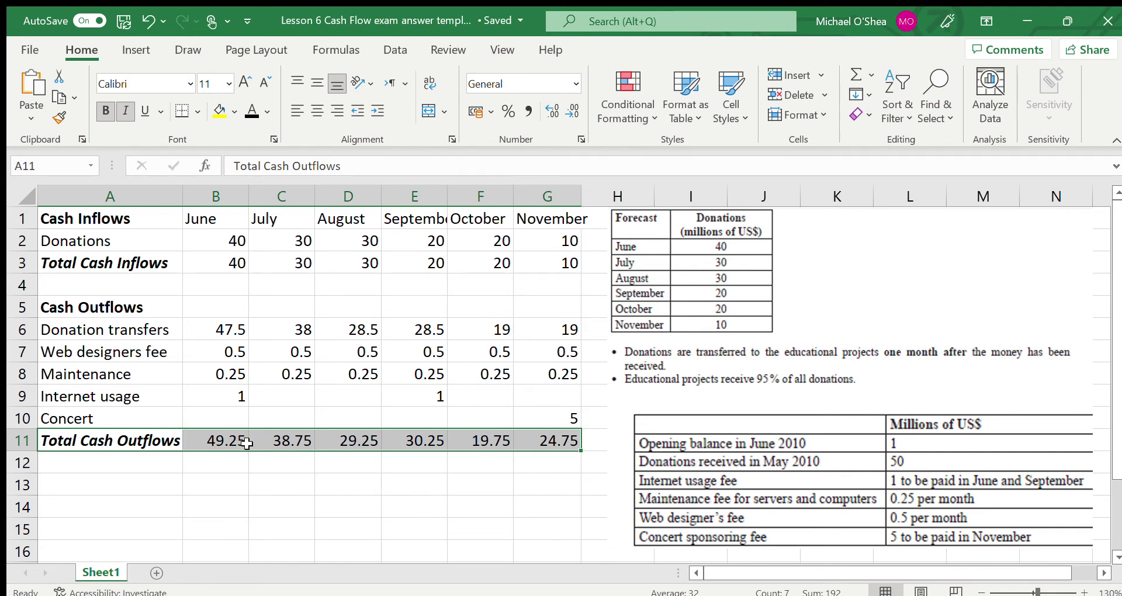
Set the font of the Net Cash Flow label in A13 and its June and July values in B13:C13 to black
left_click(470, 483)
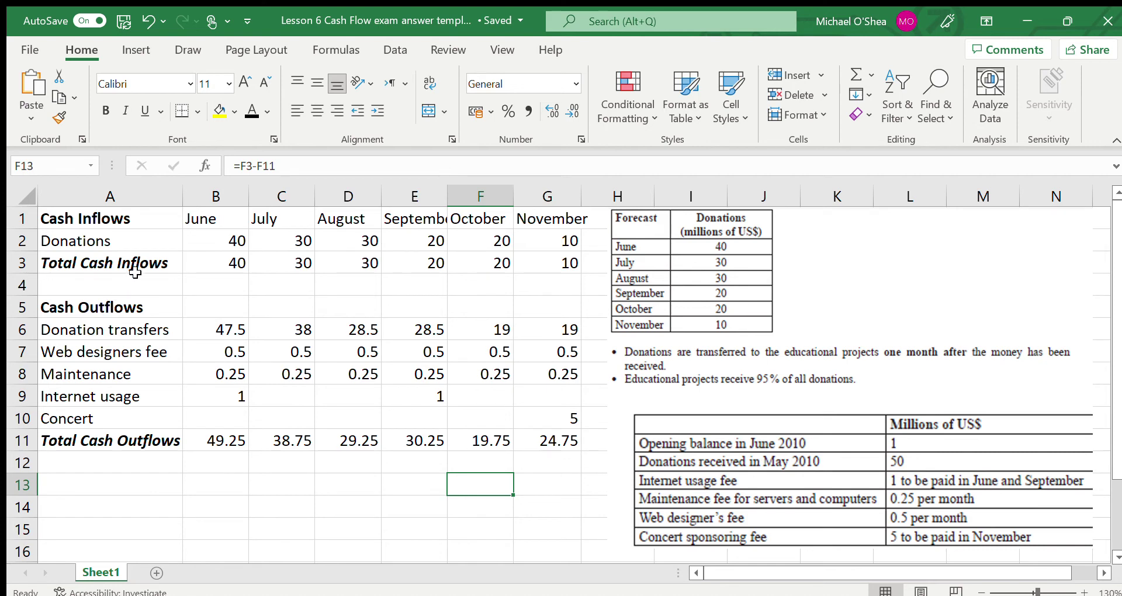
left_click_drag(114, 261, 570, 263)
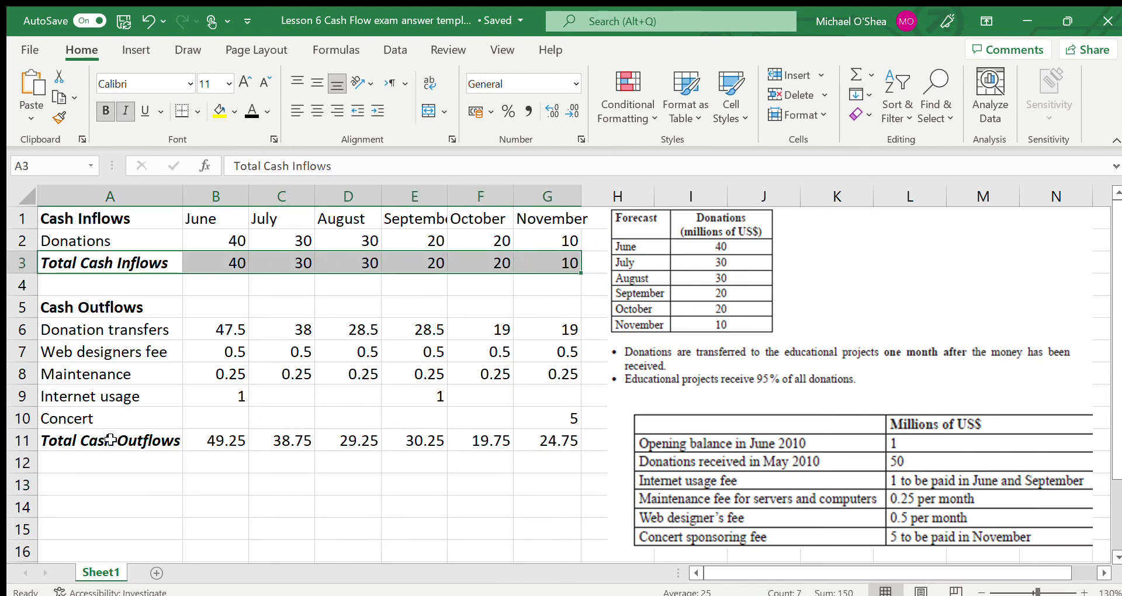
left_click(85, 484)
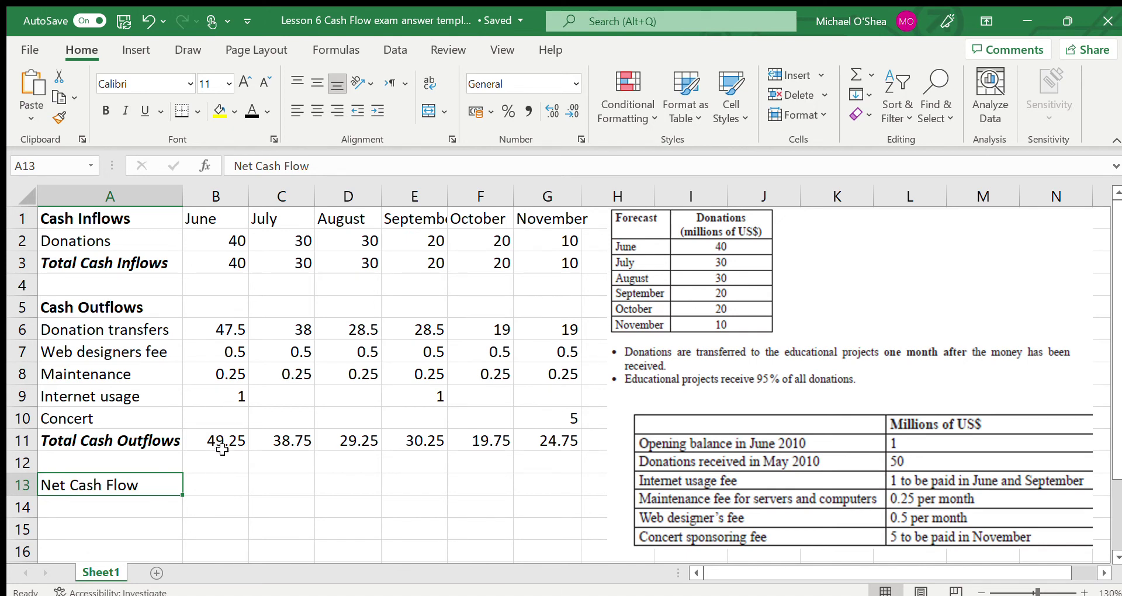
left_click(213, 489)
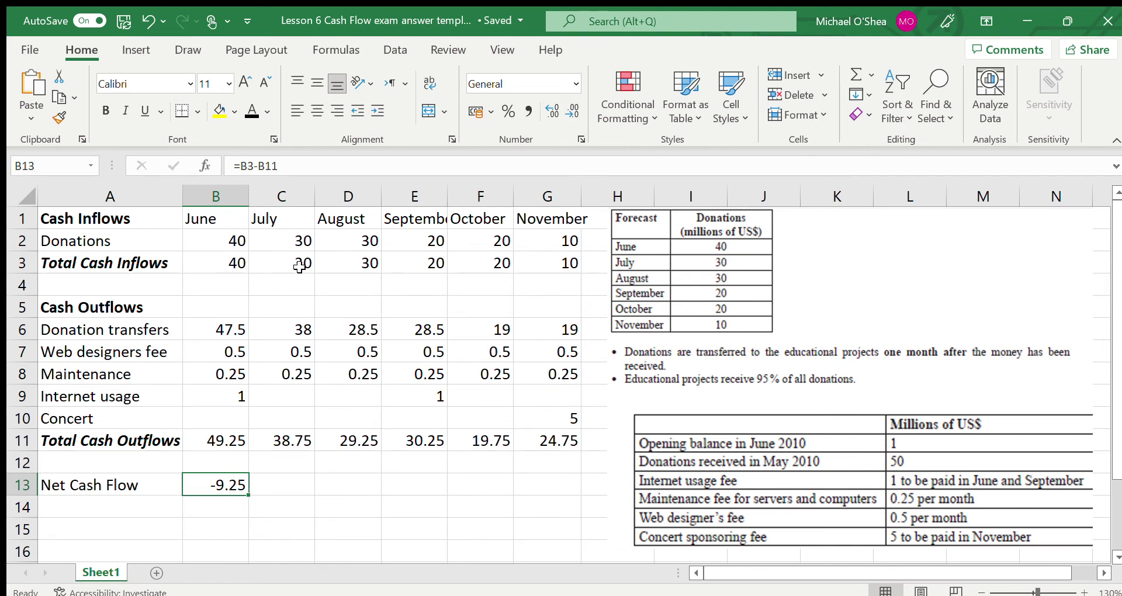
left_click(284, 482)
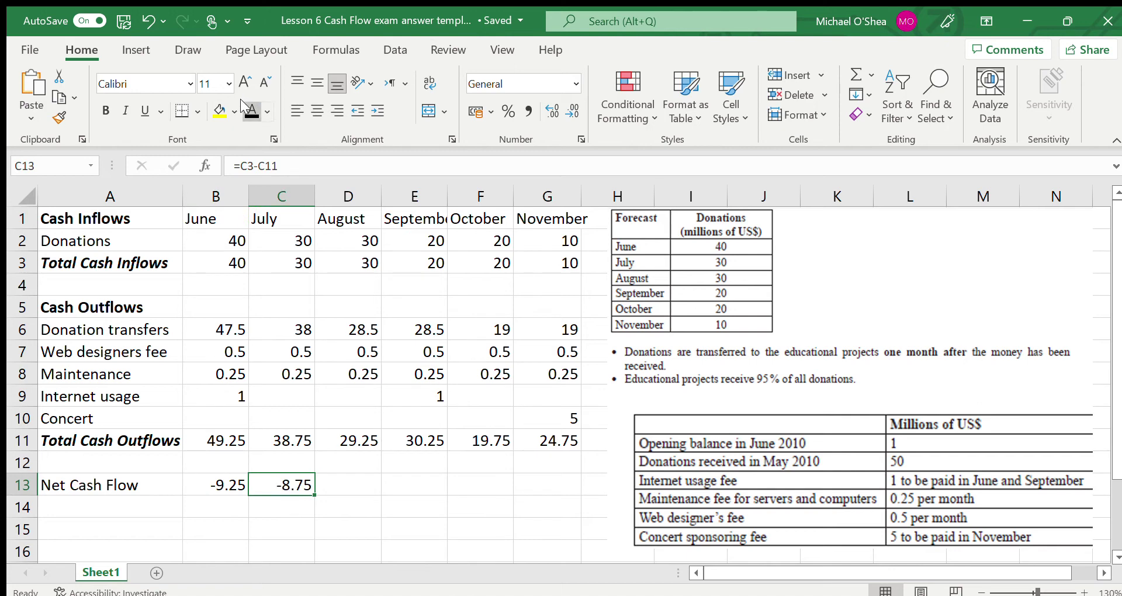
Set the font of the August to November net cash flow values in D13:G13 to black
left_click(351, 489)
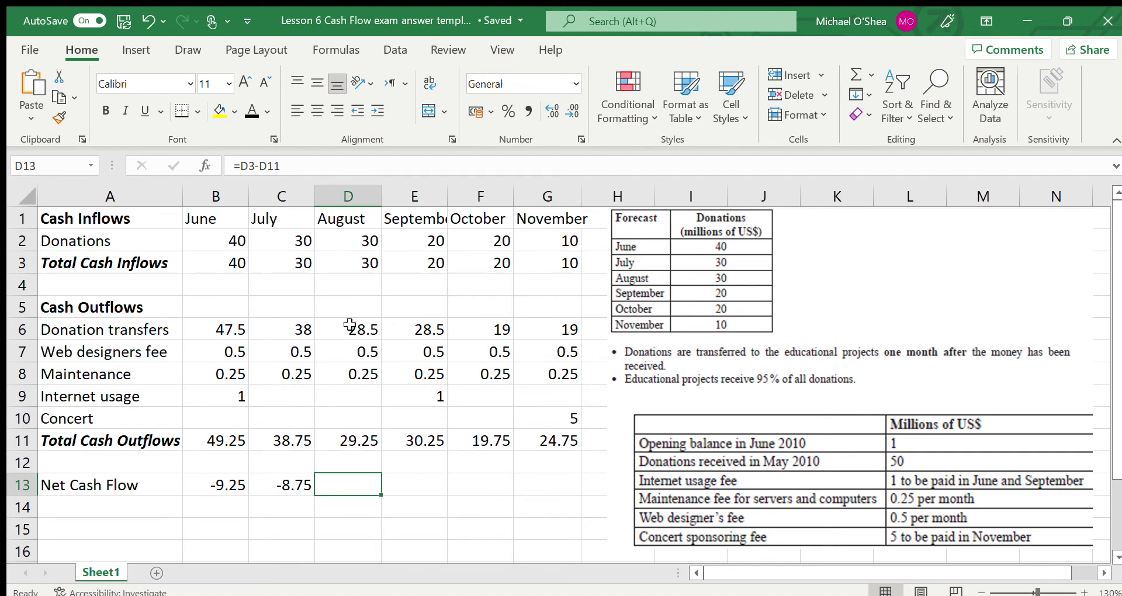
left_click(430, 485)
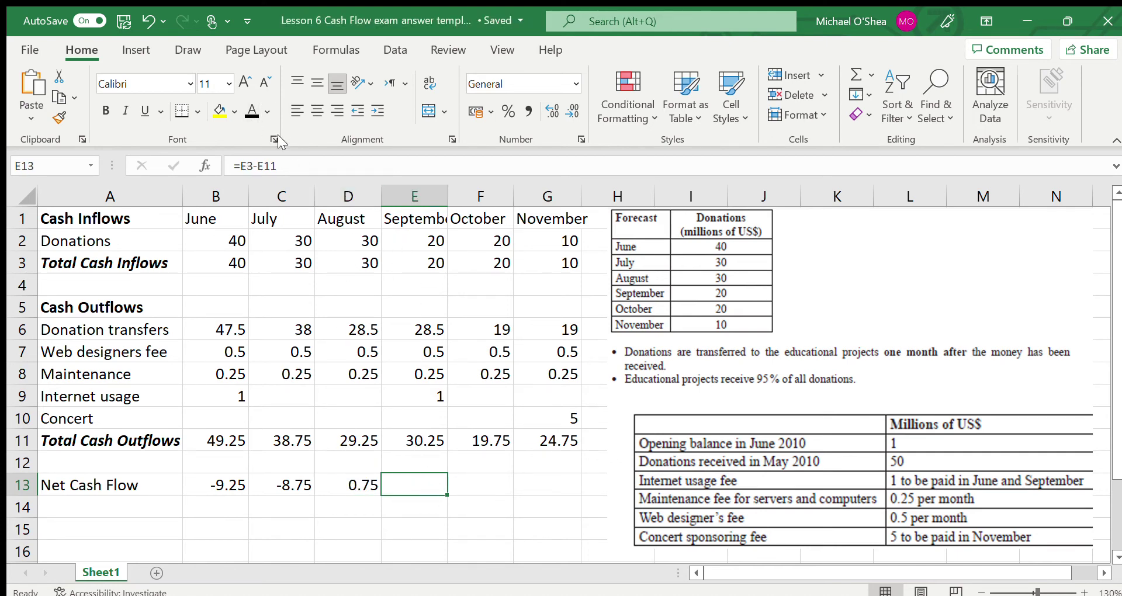
left_click(494, 485)
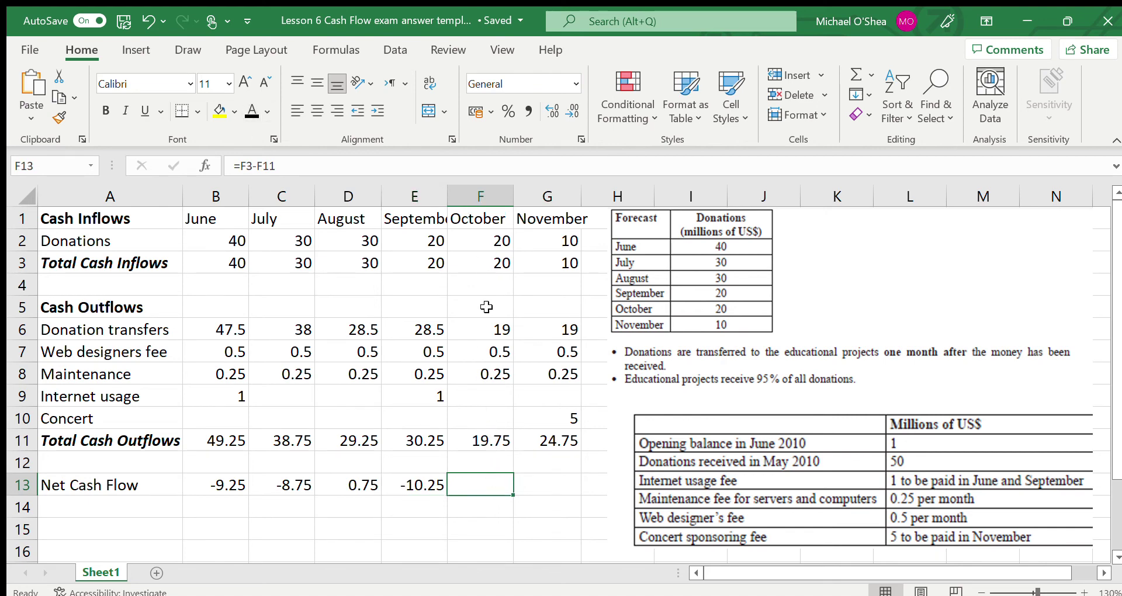
left_click(251, 111)
left_click(550, 487)
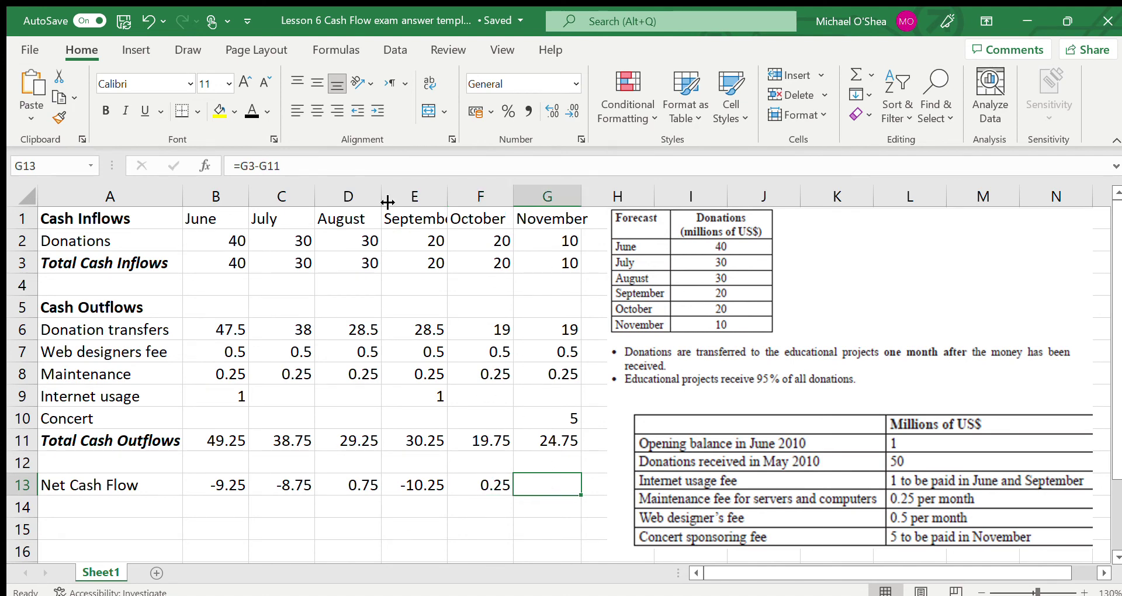
left_click(260, 103)
Set the font of the Opening Cash label in A14 and its June value in B14 to black
left_click(113, 513)
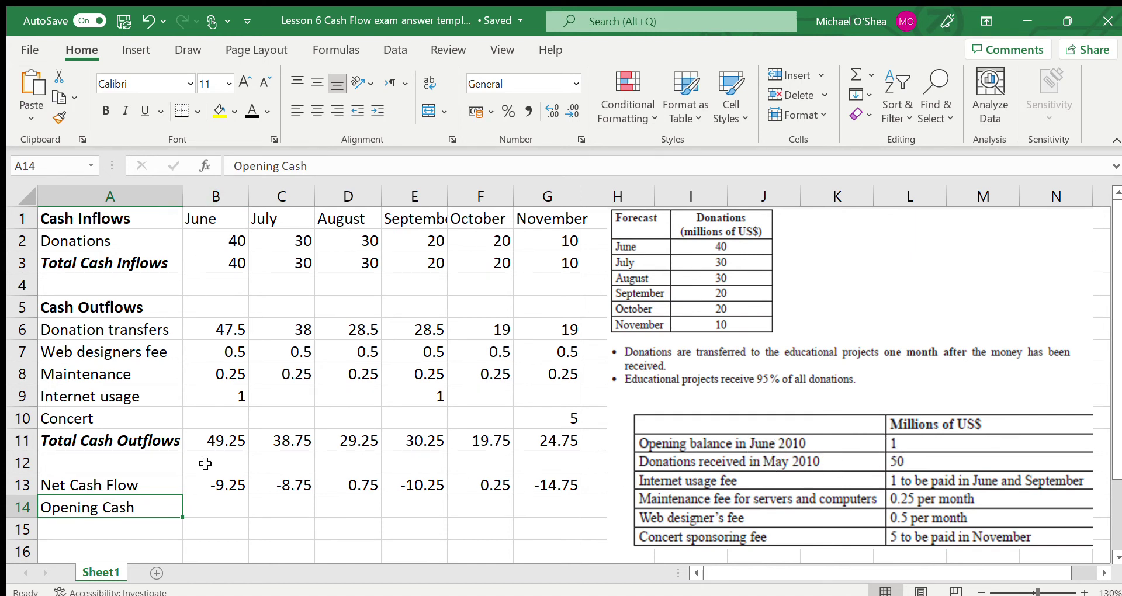
left_click(209, 506)
left_click(251, 111)
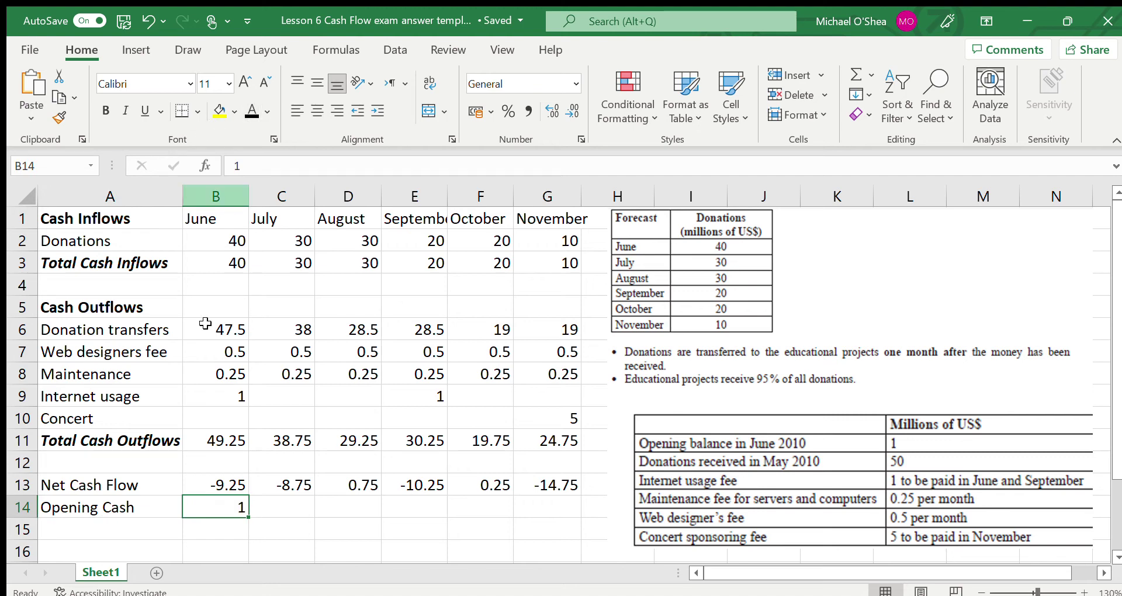
Set the font of the Closing Cash label in A15 and its June value in B15 to black
scroll(127, 466, "down", 1)
left_click(127, 466)
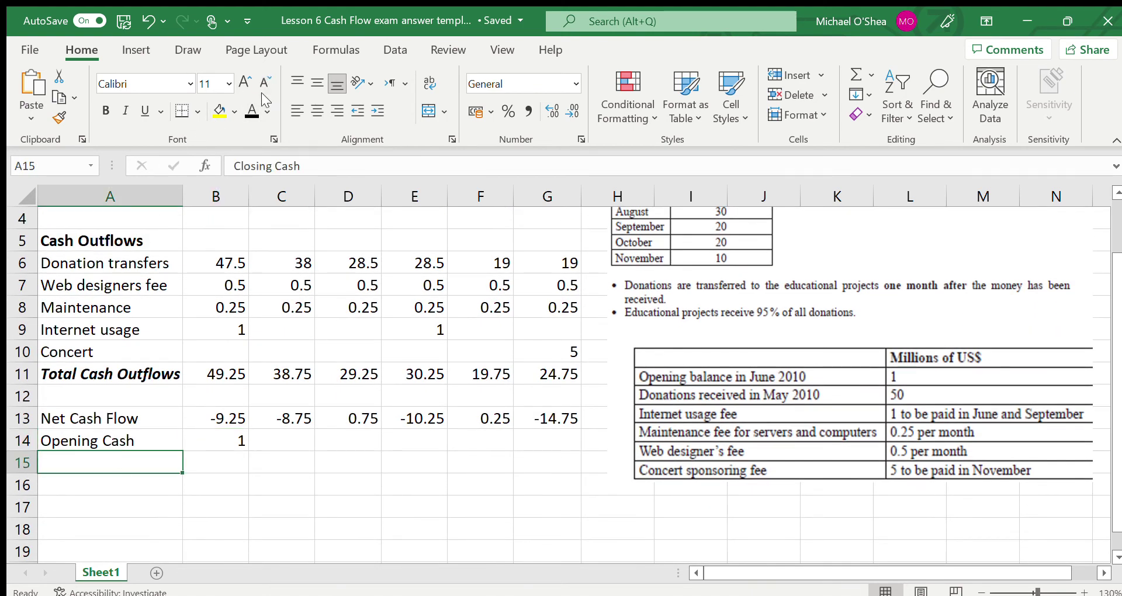
left_click(252, 111)
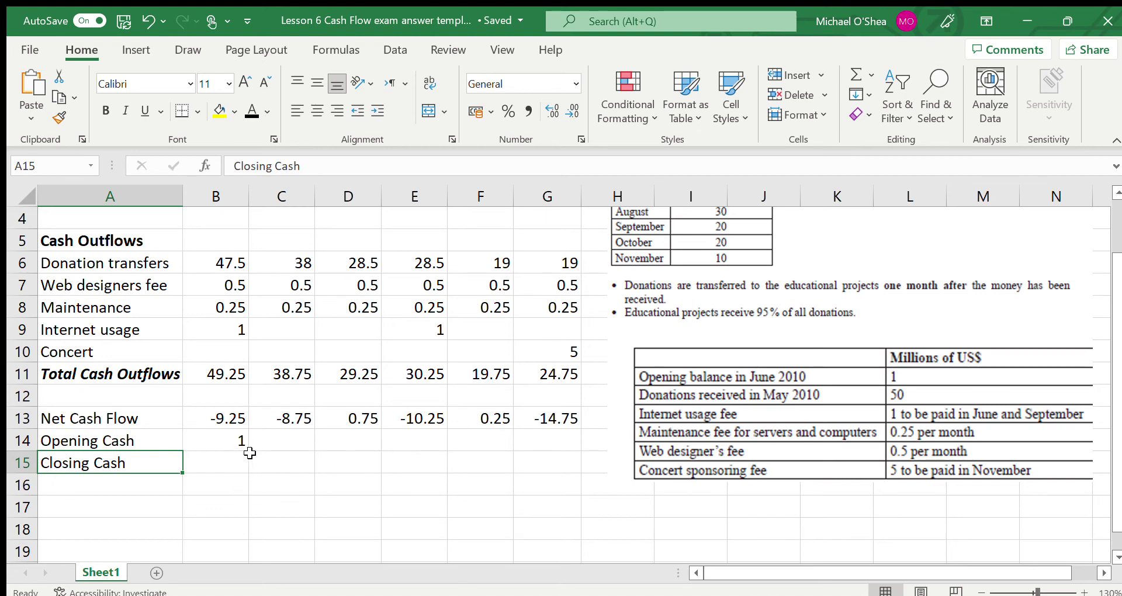
scroll(218, 444, "up", 1)
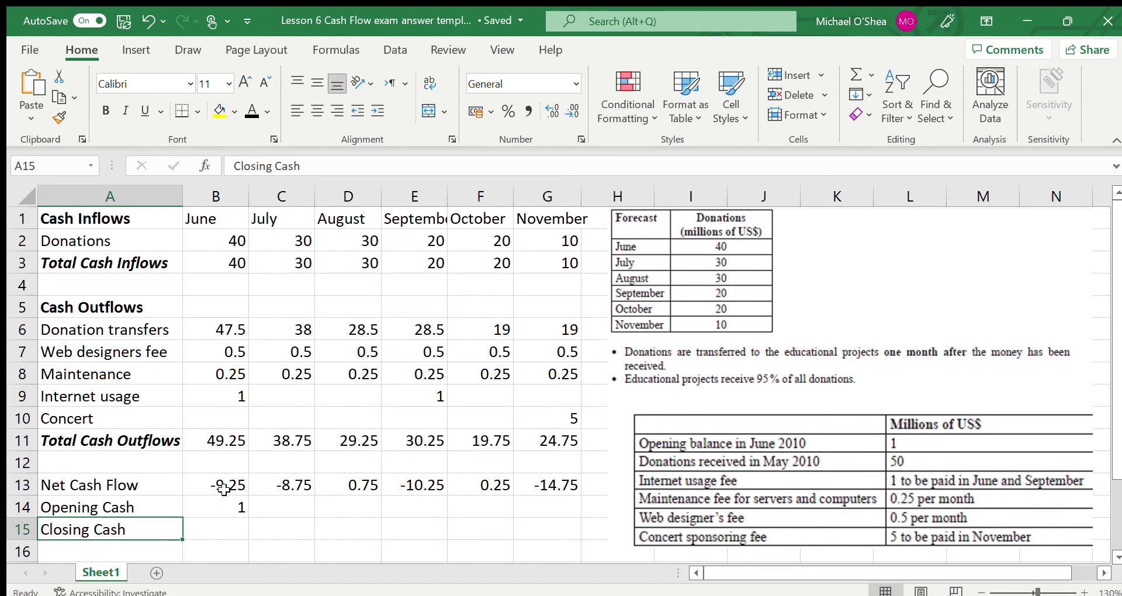
left_click(219, 530)
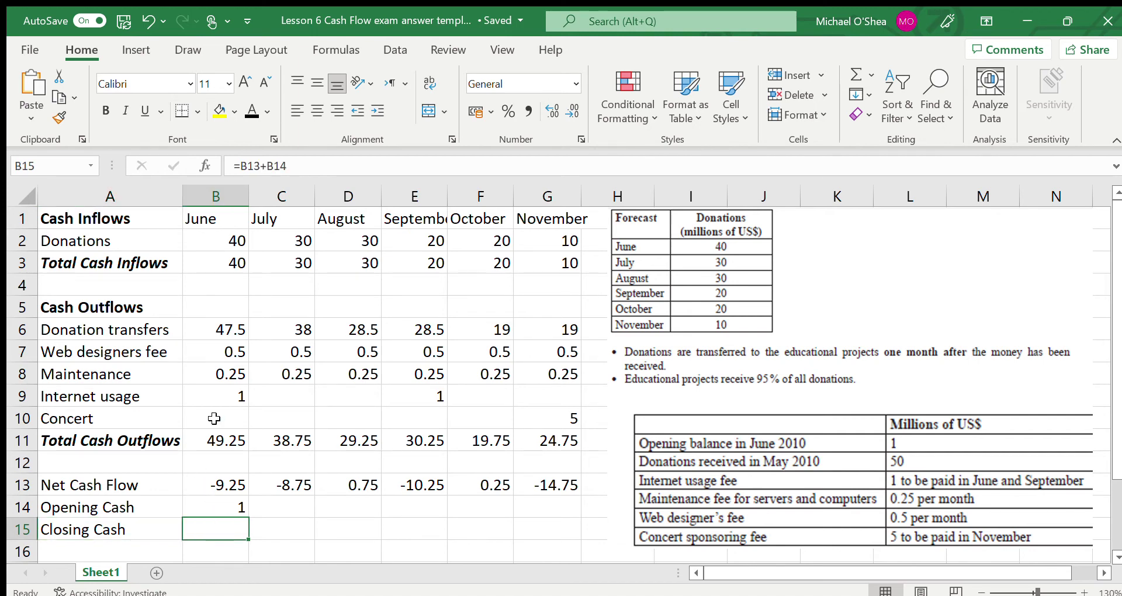
left_click(252, 111)
Set the font of the July and August opening and closing cash values in C14:D15 to black
left_click(266, 507)
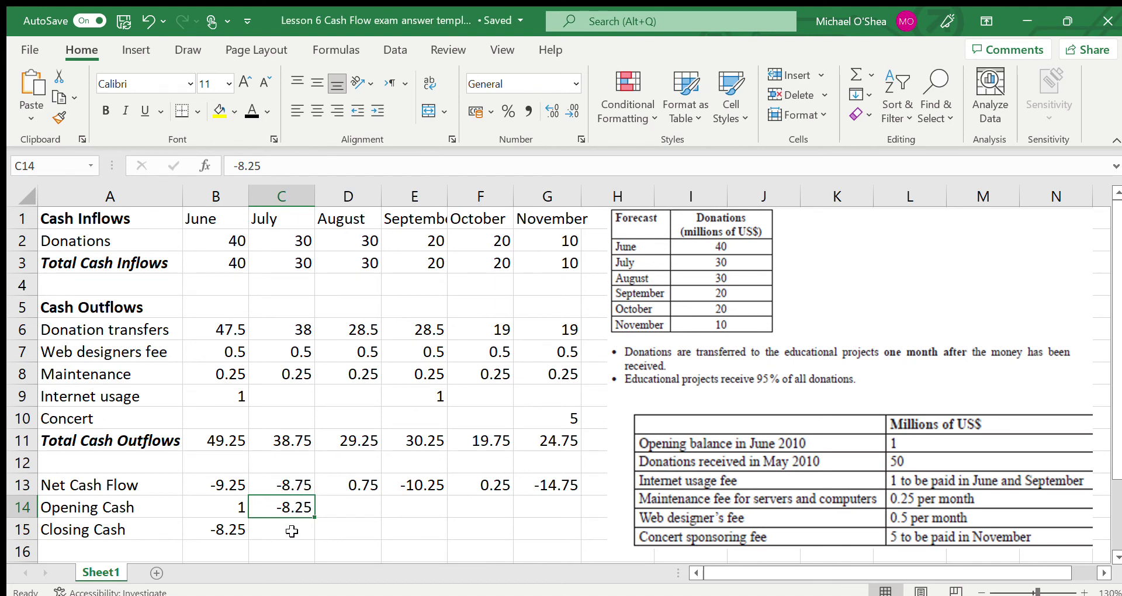
left_click(264, 532)
left_click(248, 106)
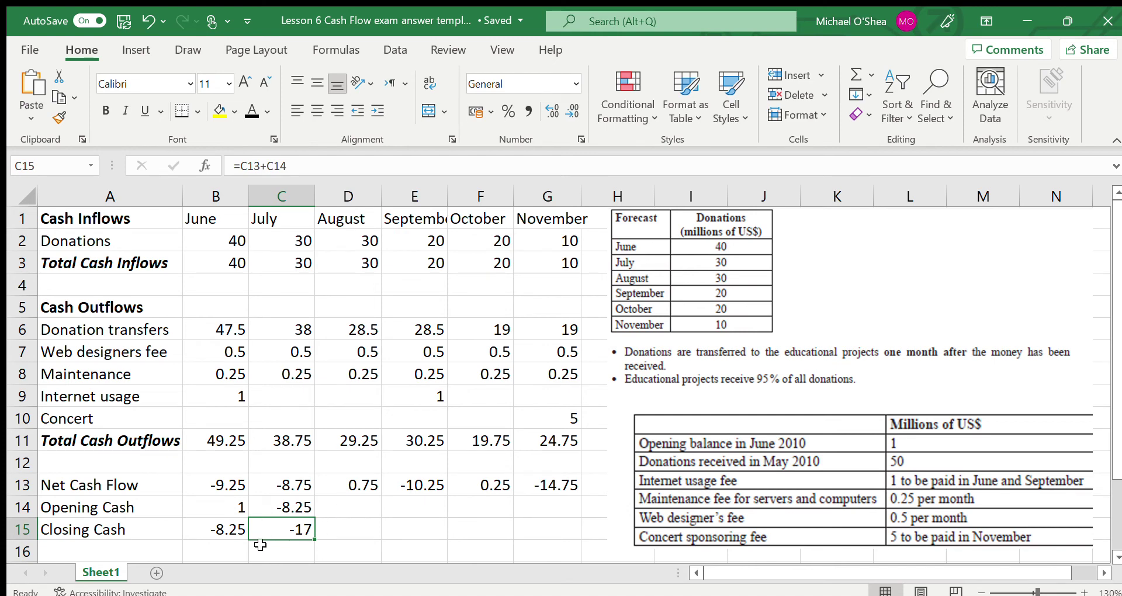
left_click(330, 503)
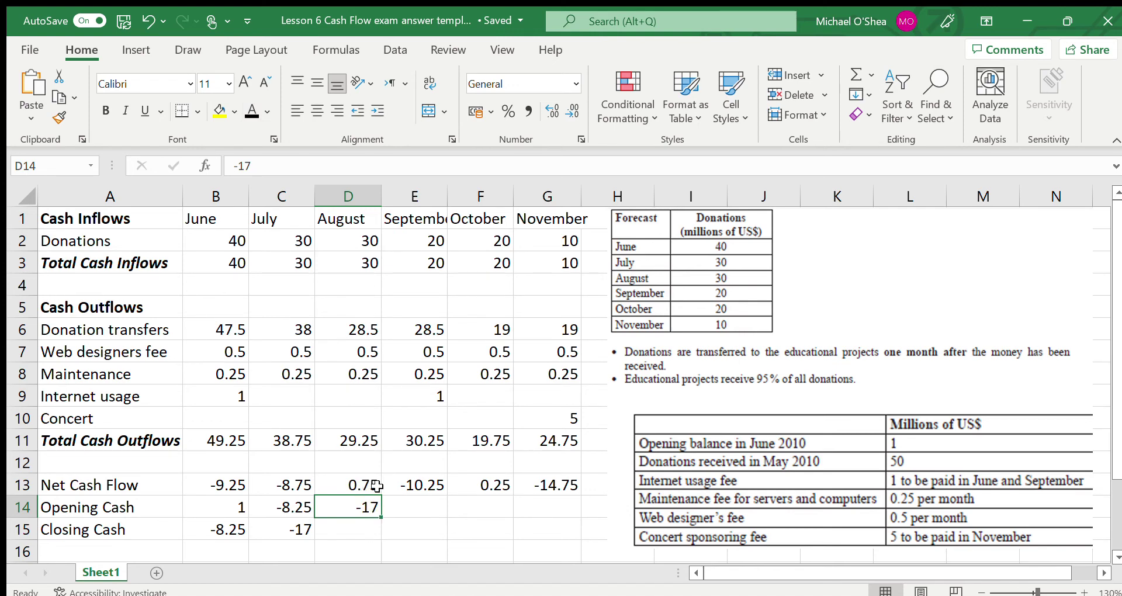
left_click(363, 529)
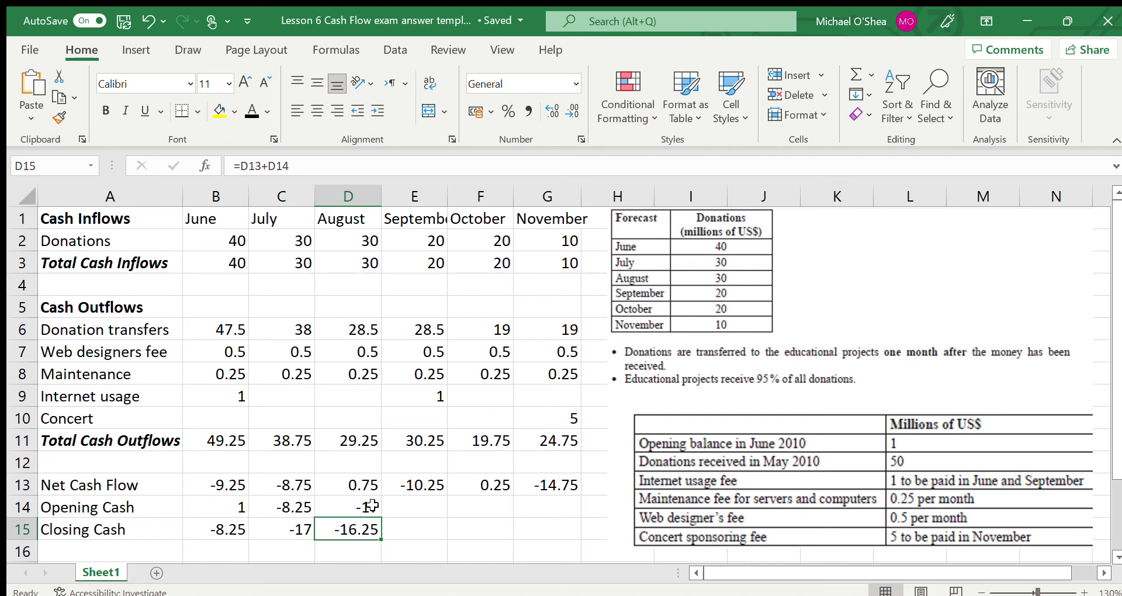
Set the font of the September opening and closing cash values in E14:E15 to black
left_click(407, 507)
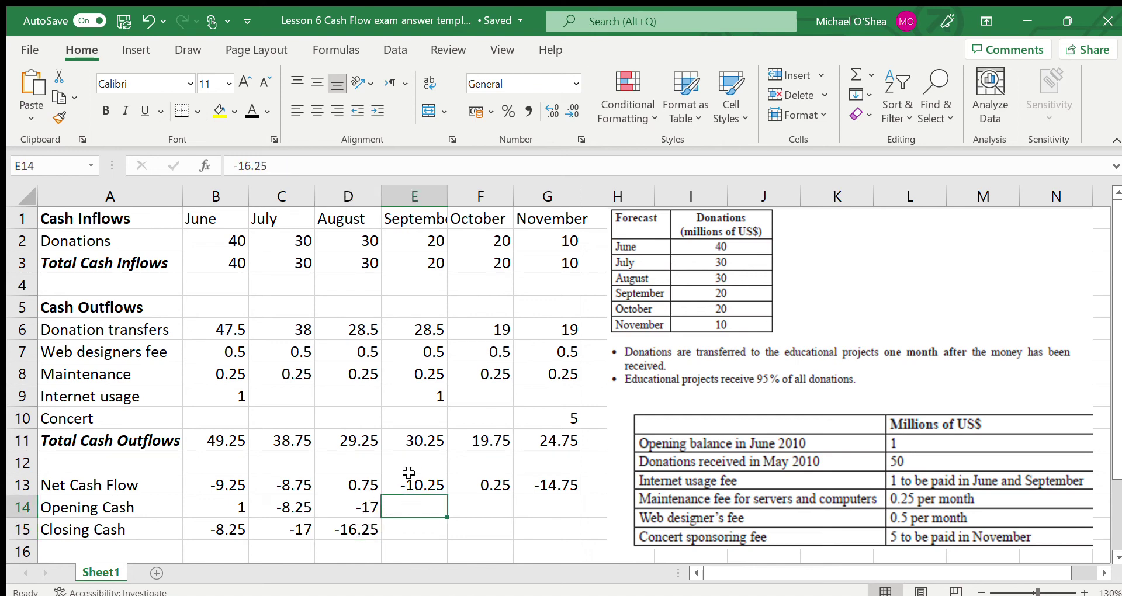
left_click(252, 111)
left_click(417, 530)
left_click(245, 111)
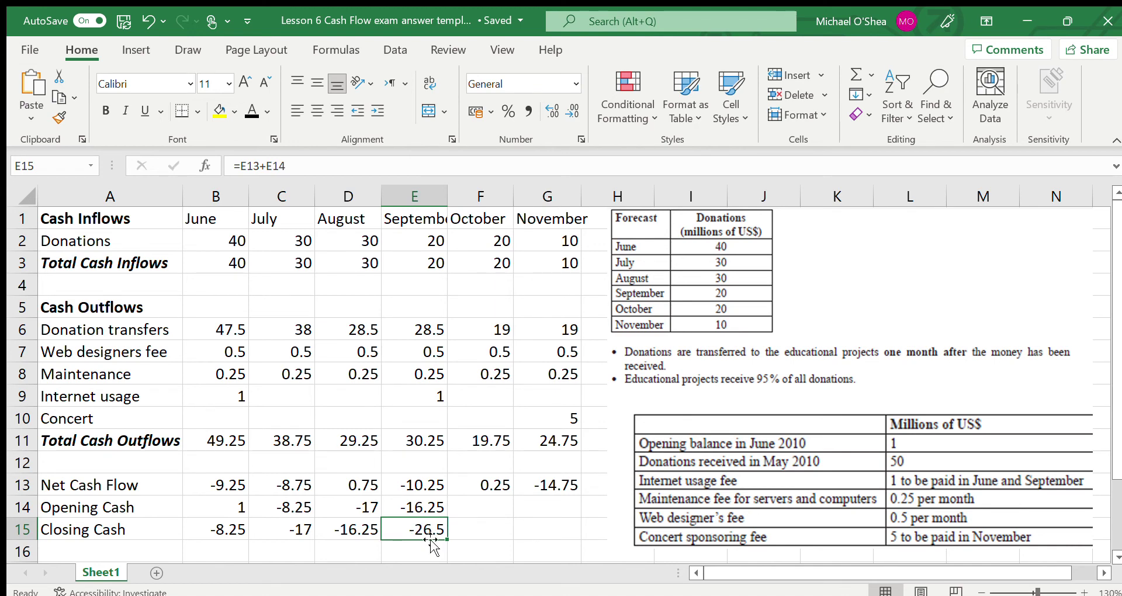
Set the font of the October and November opening and closing cash values in F14:G15 to black
left_click(486, 509)
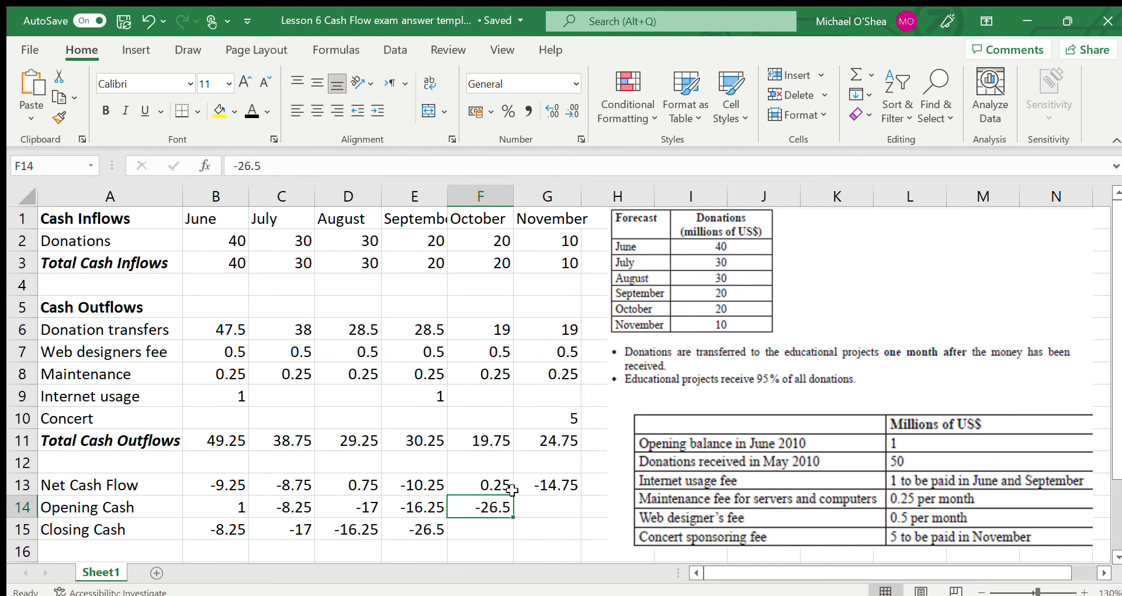
left_click(501, 524)
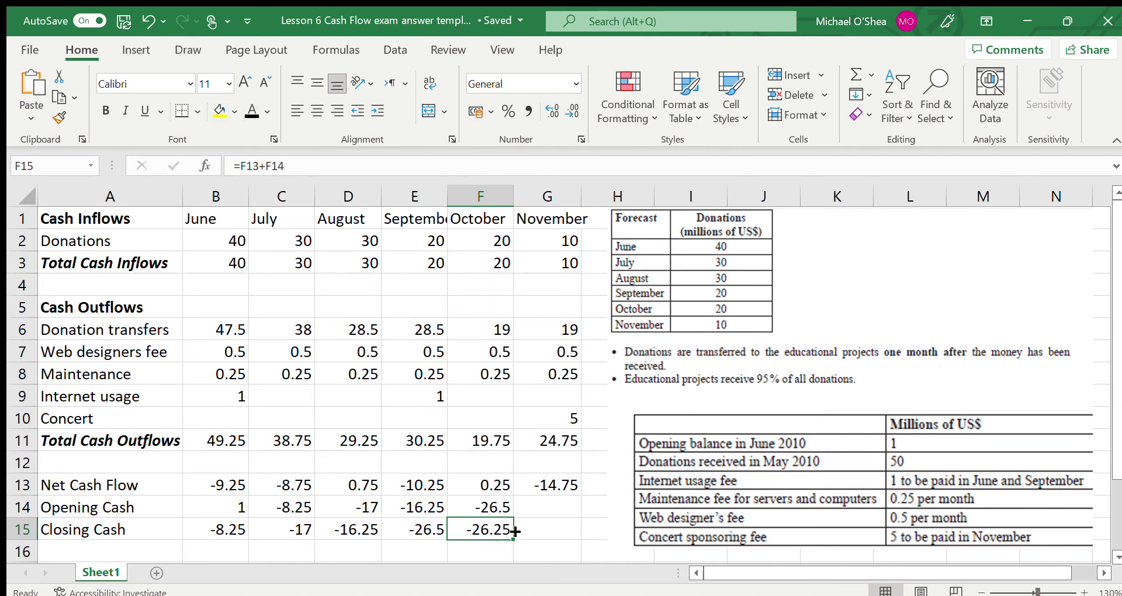
left_click(555, 506)
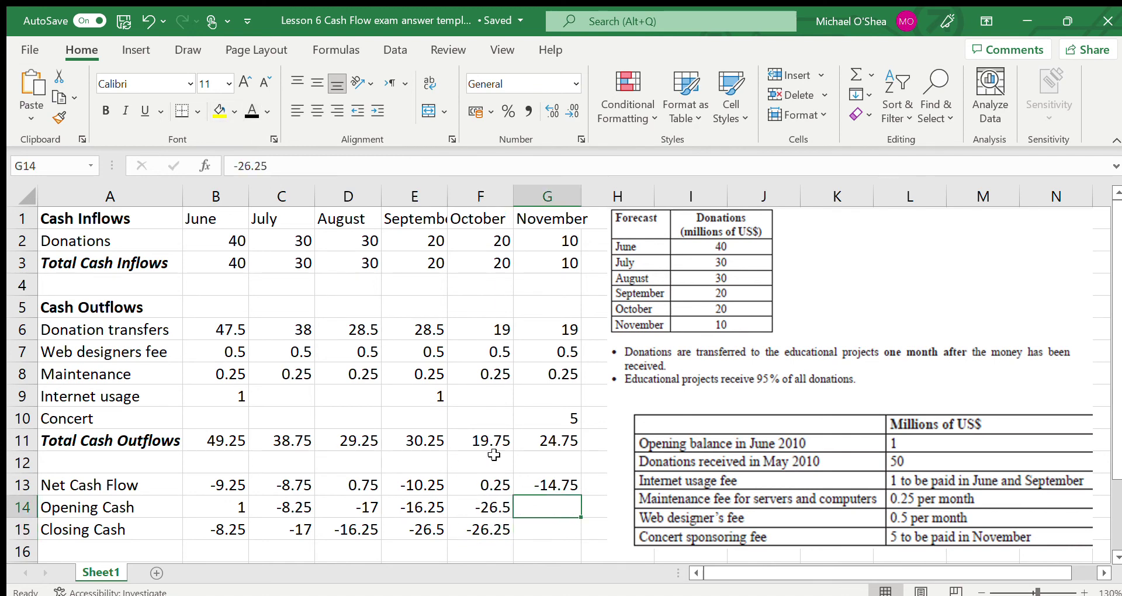
left_click(252, 109)
left_click(556, 523)
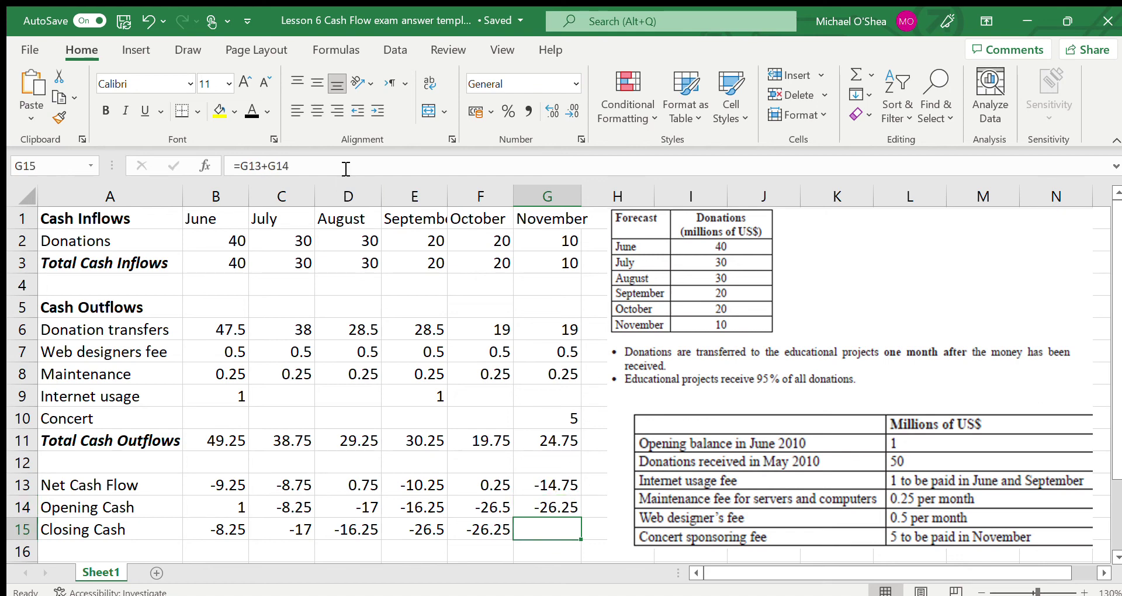
left_click(248, 111)
Examine how each month's net cash flow and opening cash lead to the closing cash carried forward, from June through to November
left_click(227, 506)
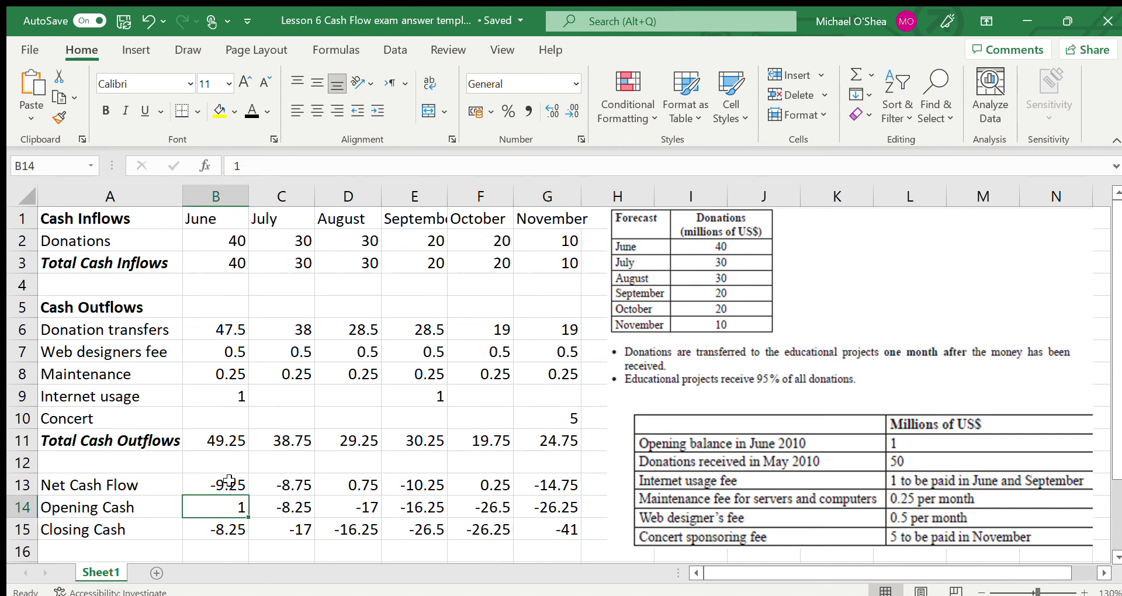
left_click(229, 480)
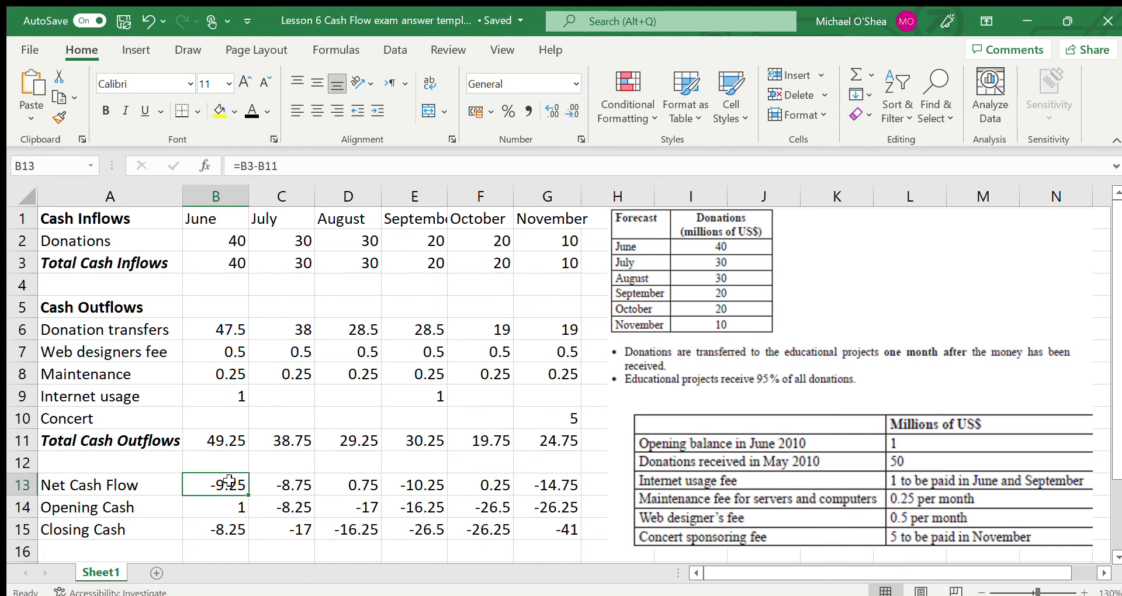
left_click(212, 520)
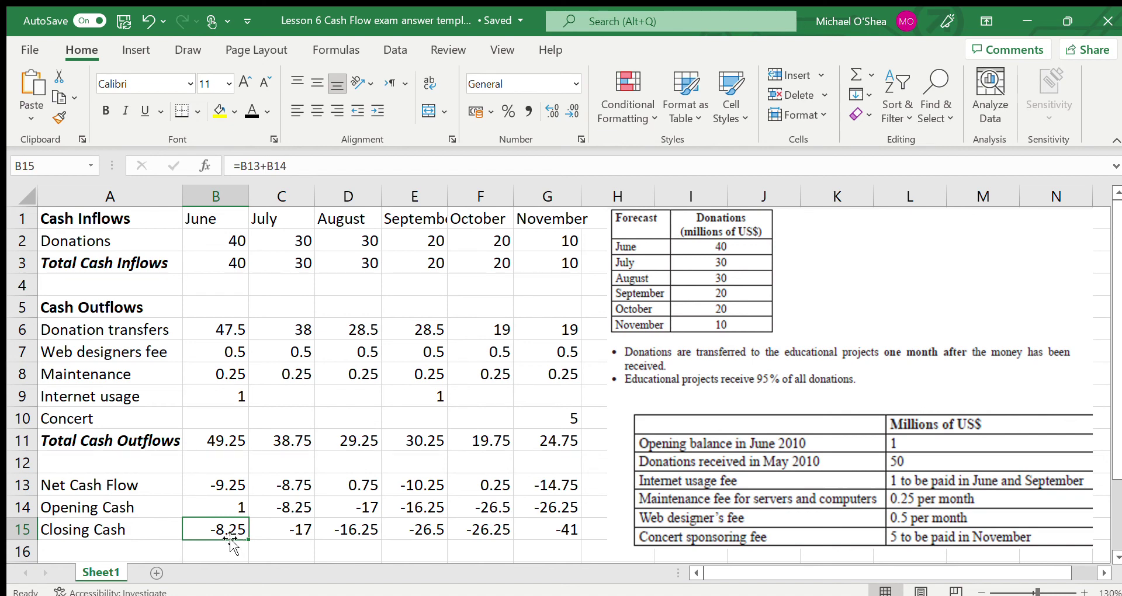
left_click(286, 507)
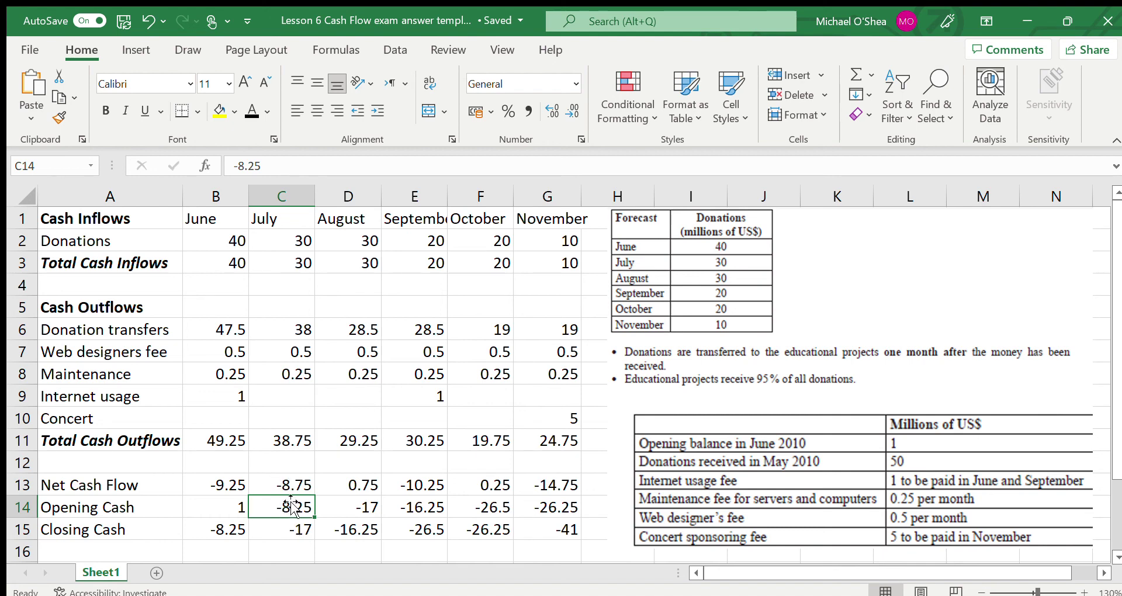
left_click(286, 533)
left_click(339, 508)
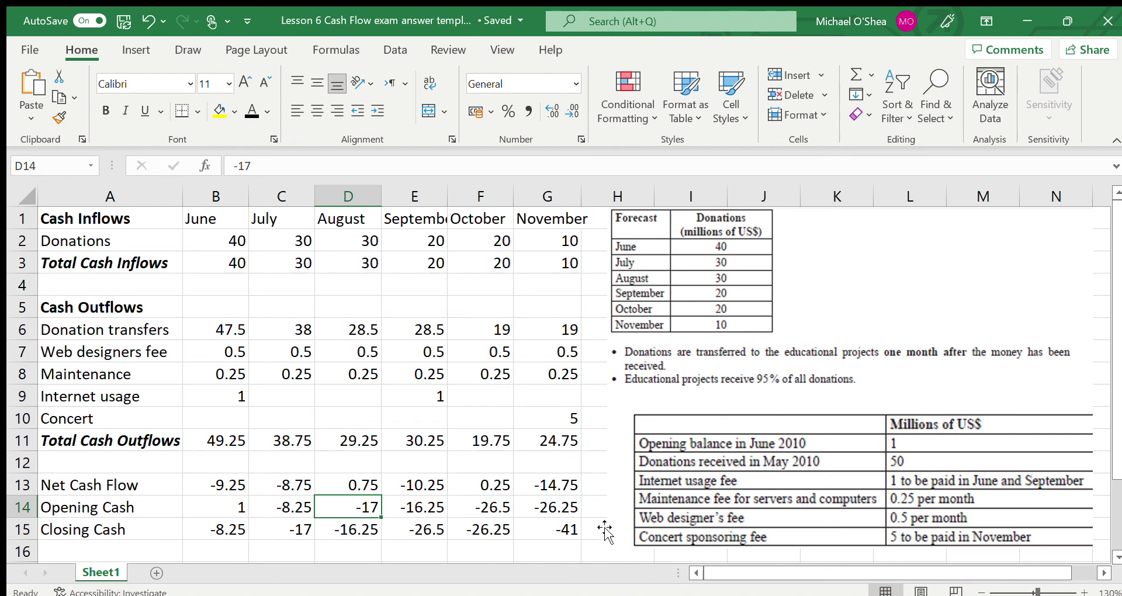
left_click(559, 529)
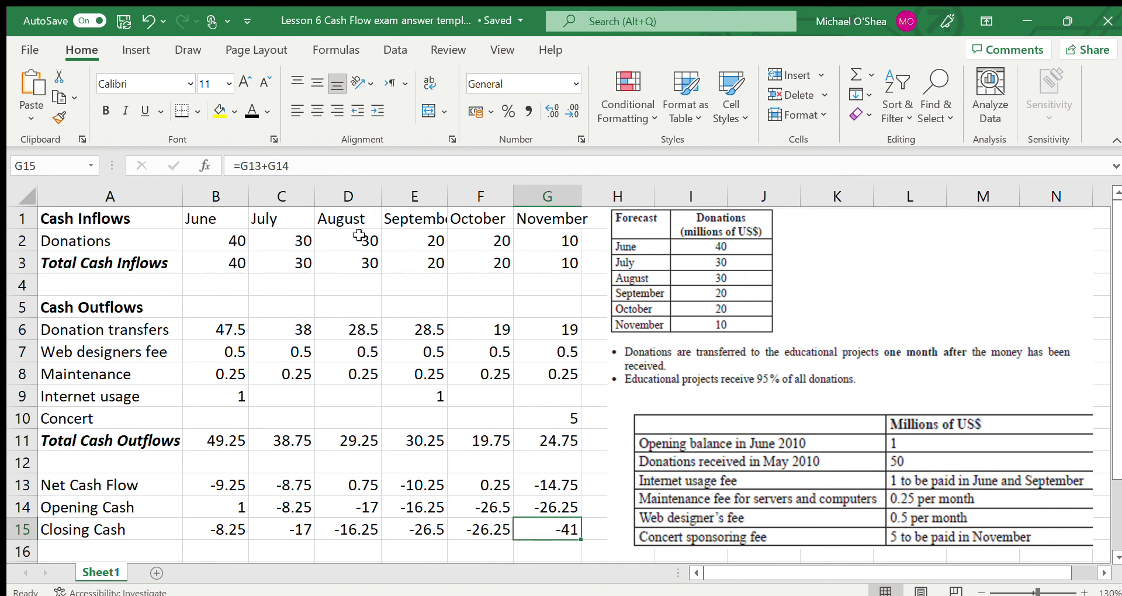